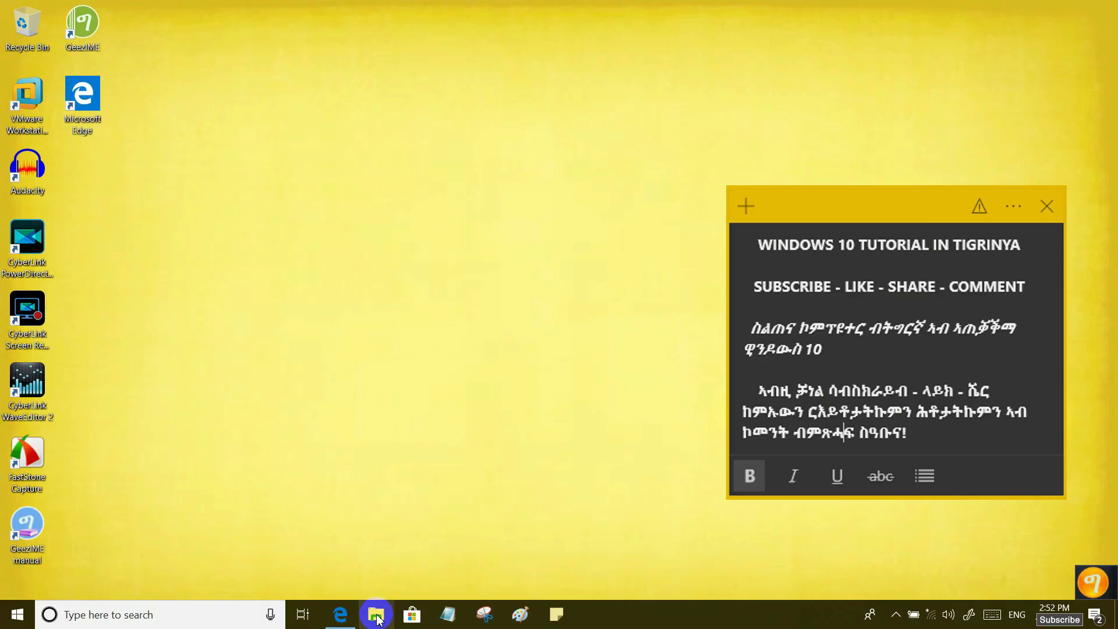
Step: Open File Explorer in a maximized window, browse the Documents, Downloads, Music, Pictures and Videos folders, and close it
right_click(377, 618)
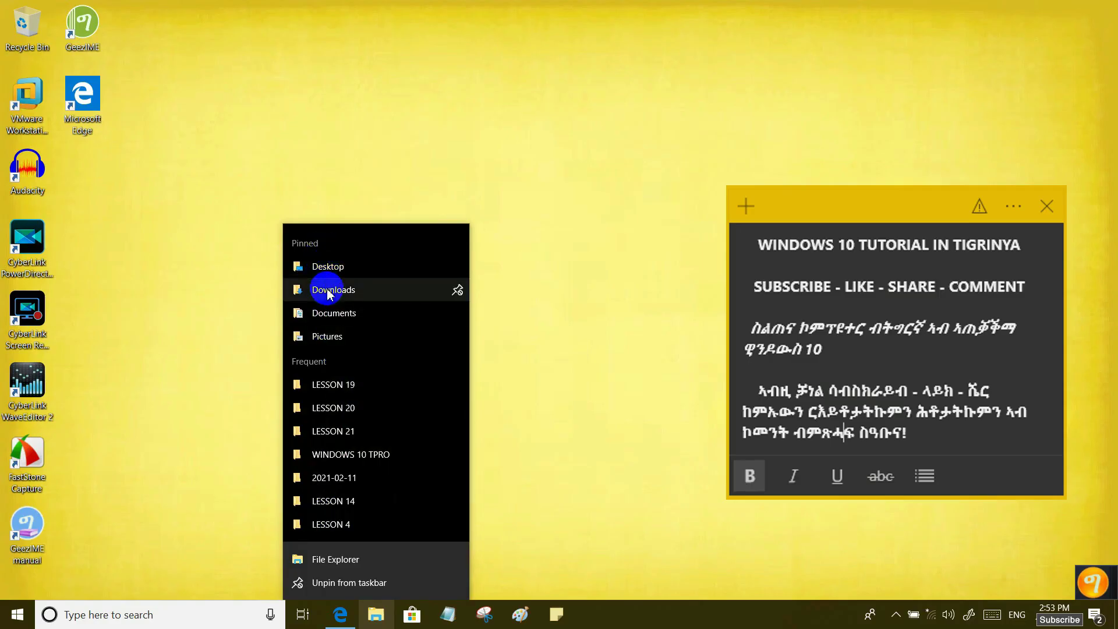
click(263, 351)
click(379, 616)
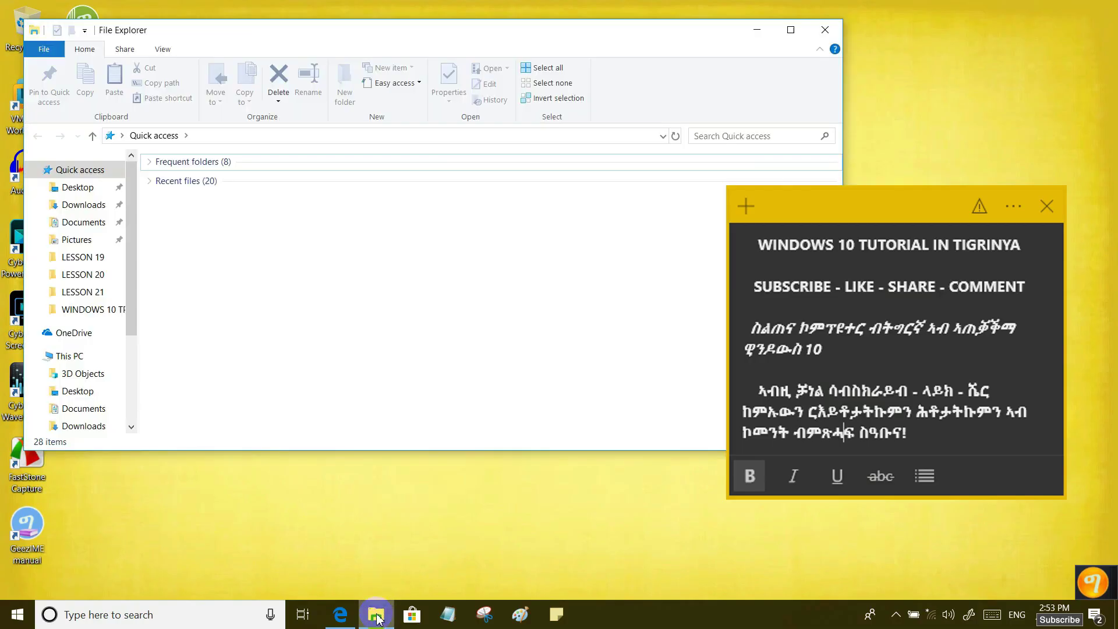
click(790, 30)
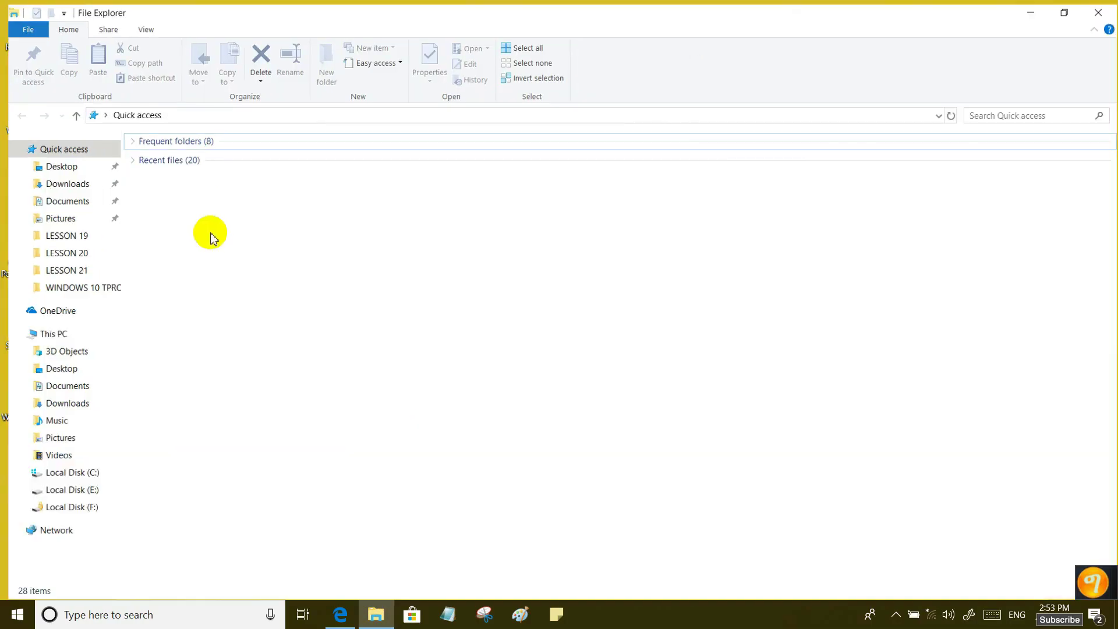
click(60, 386)
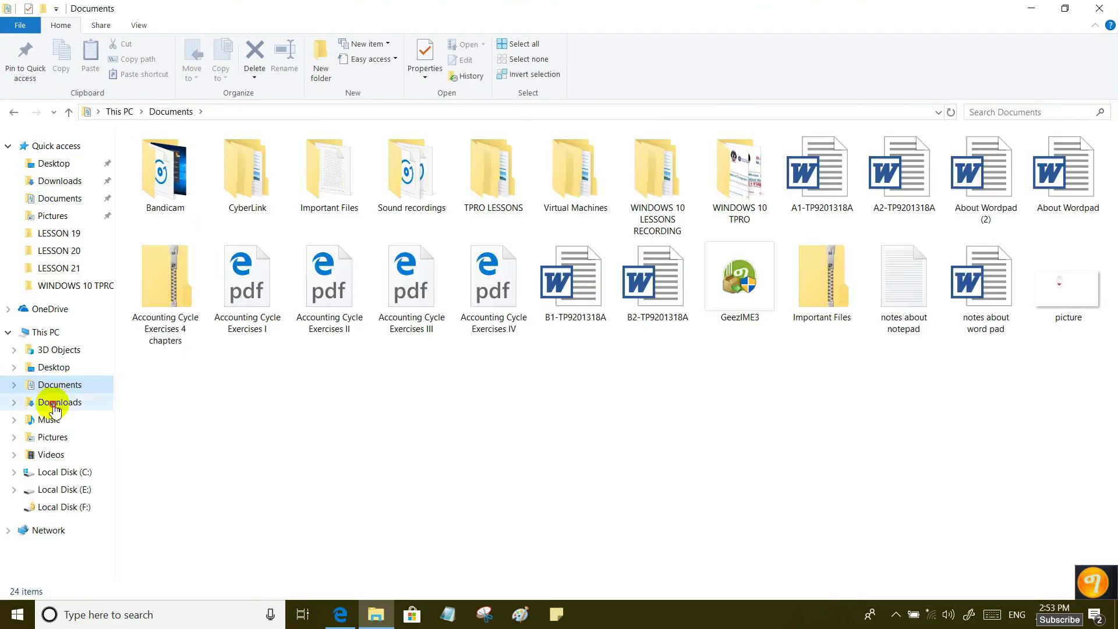
click(57, 402)
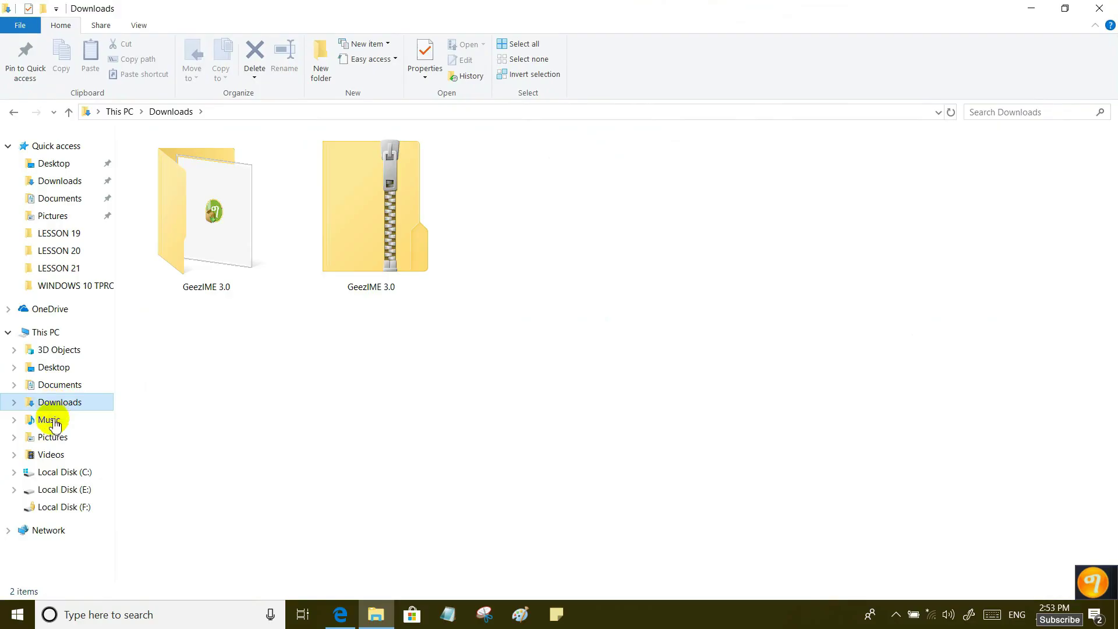
click(50, 419)
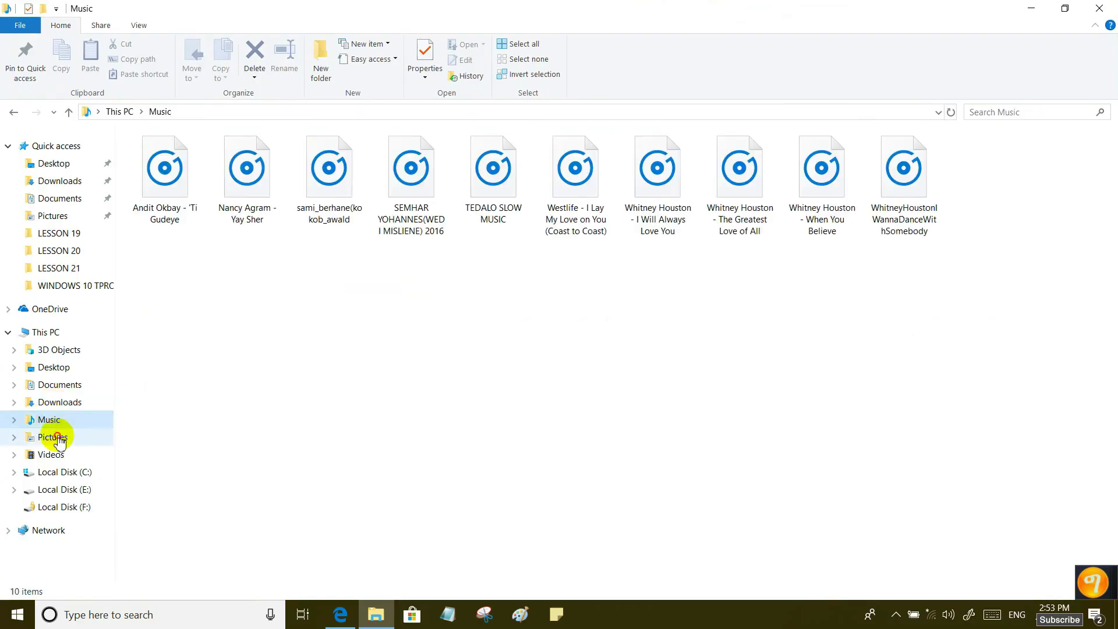
click(57, 438)
click(58, 454)
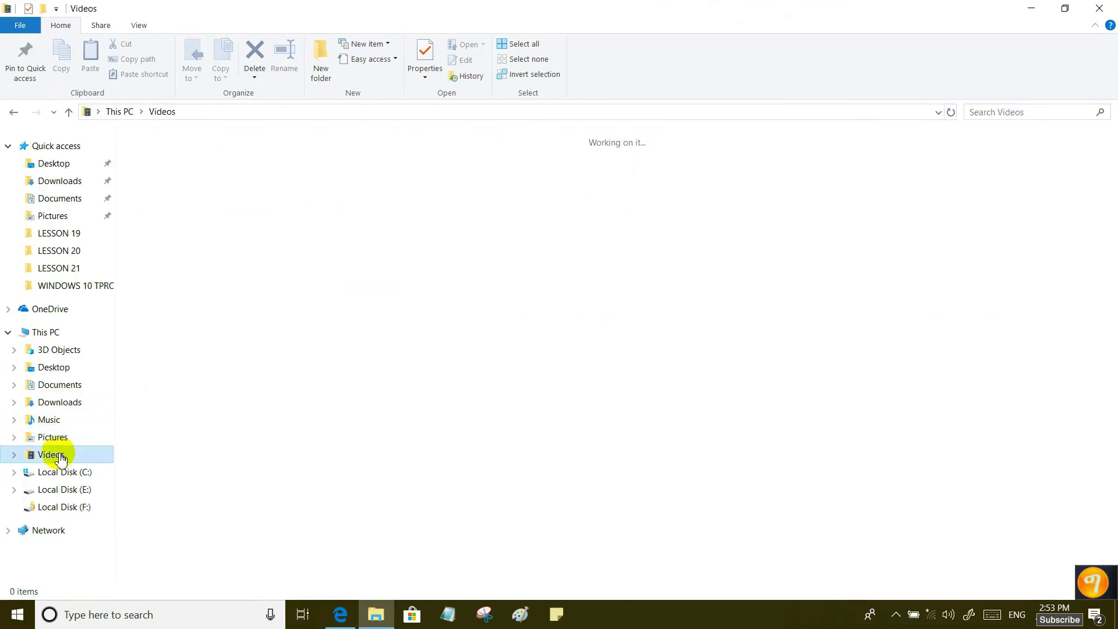
click(1100, 10)
Step: Open the Documents folder directly from File Explorer's pinned locations on the taskbar, and close the window
click(378, 616)
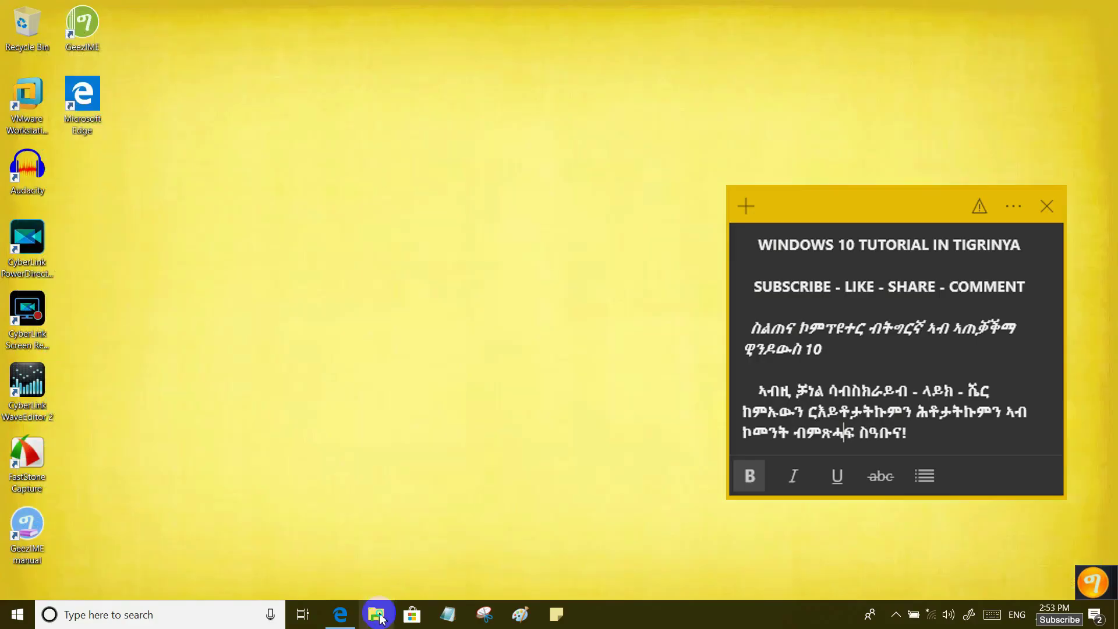
right_click(379, 616)
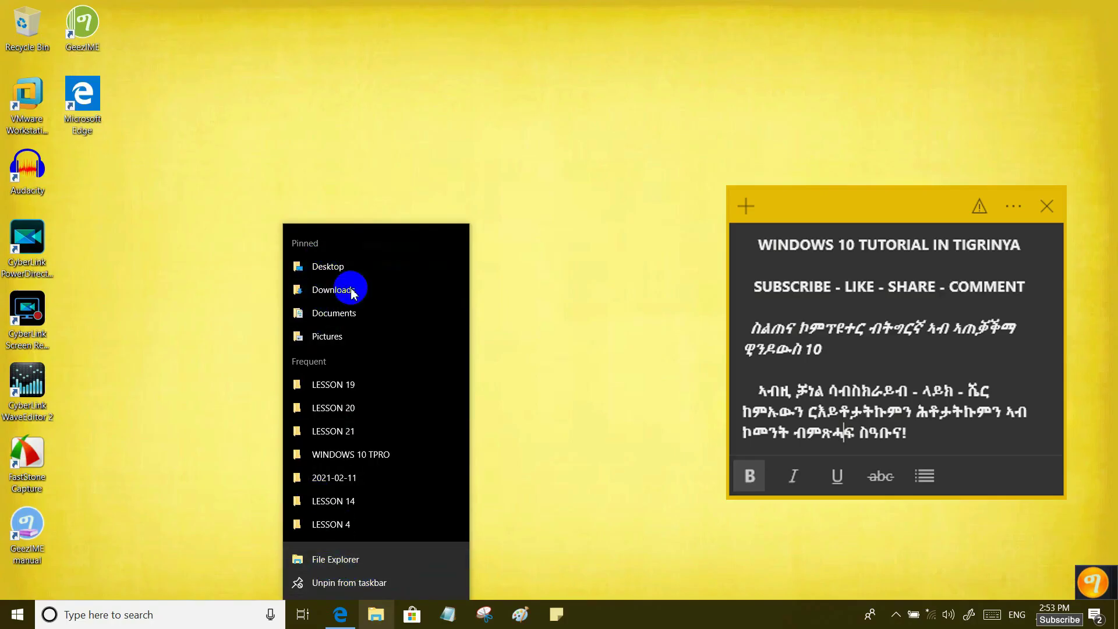
click(329, 315)
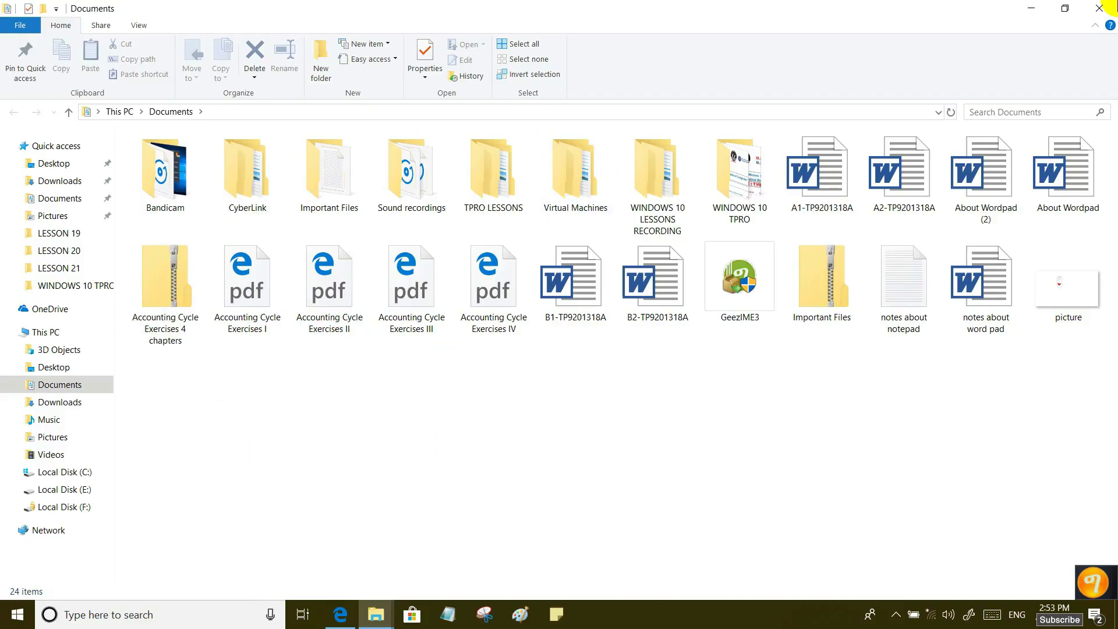
click(1105, 8)
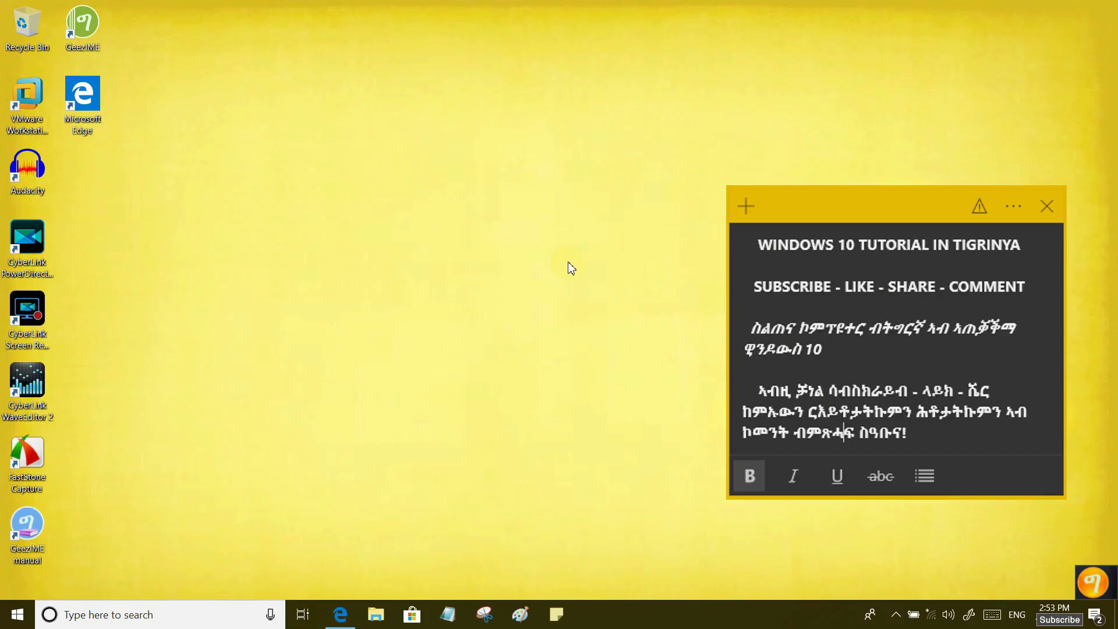
click(379, 619)
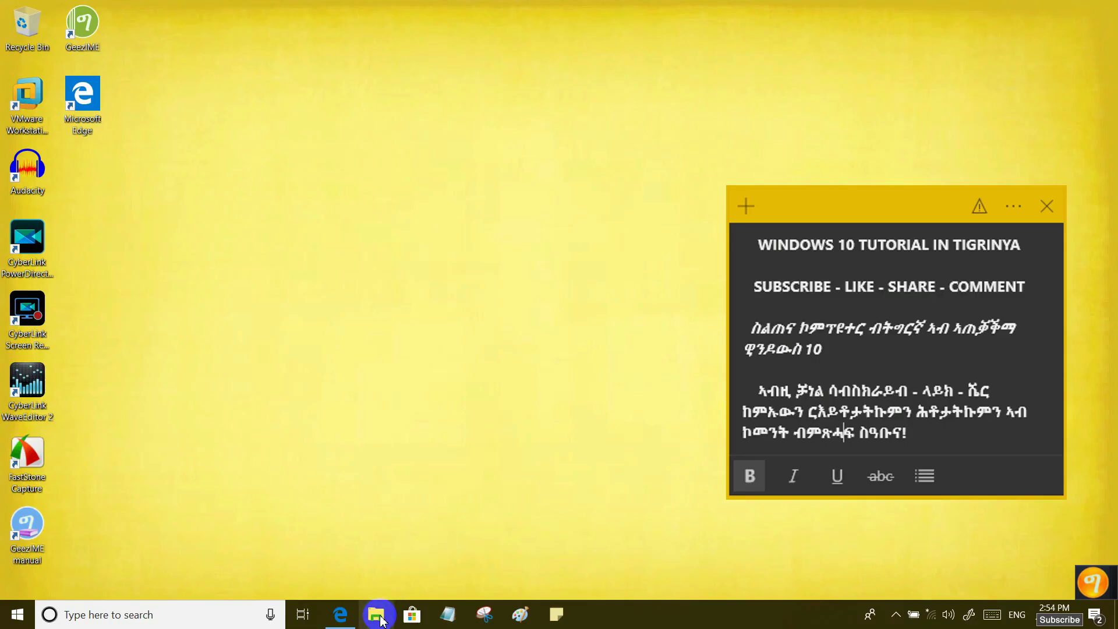
Step: Open and close the shopping List file from Notepad's recent files, and view Paint's recent files on the taskbar
right_click(449, 616)
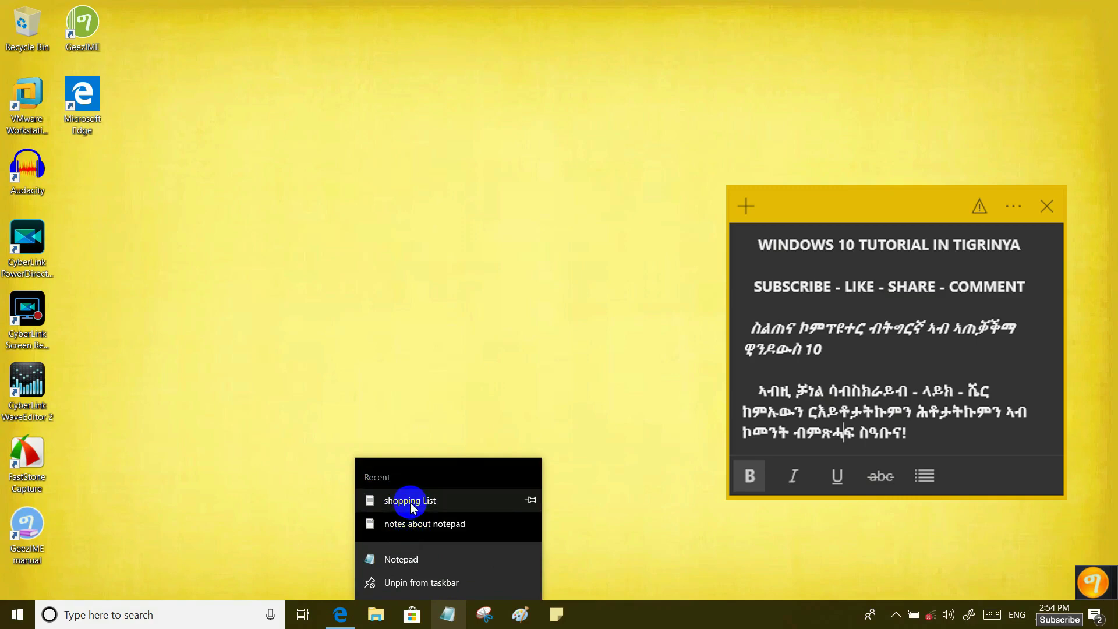
click(410, 500)
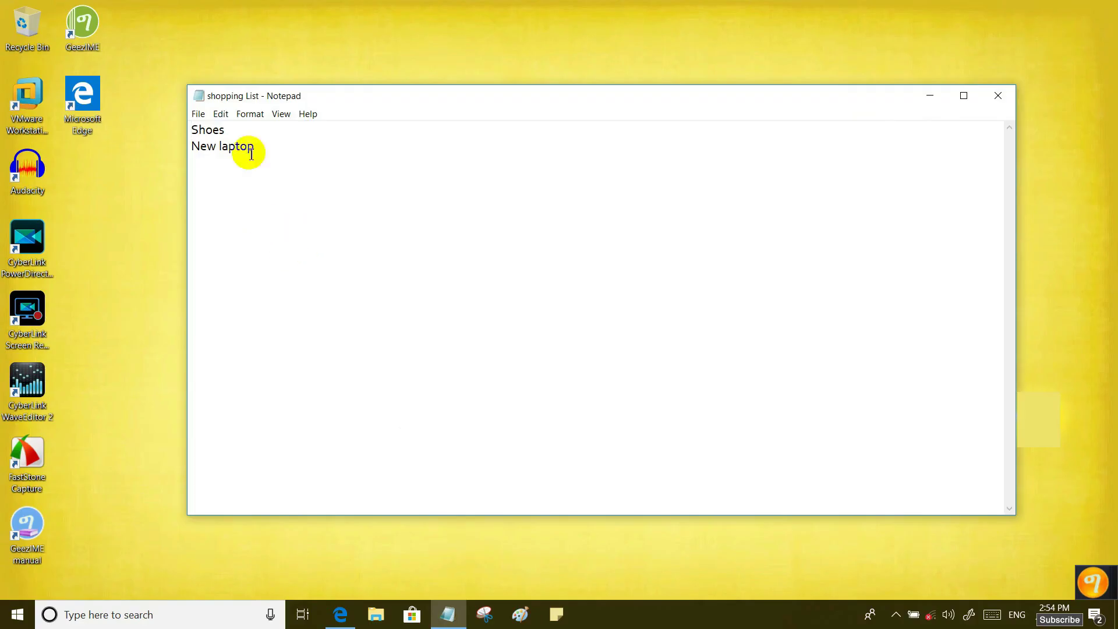
click(384, 614)
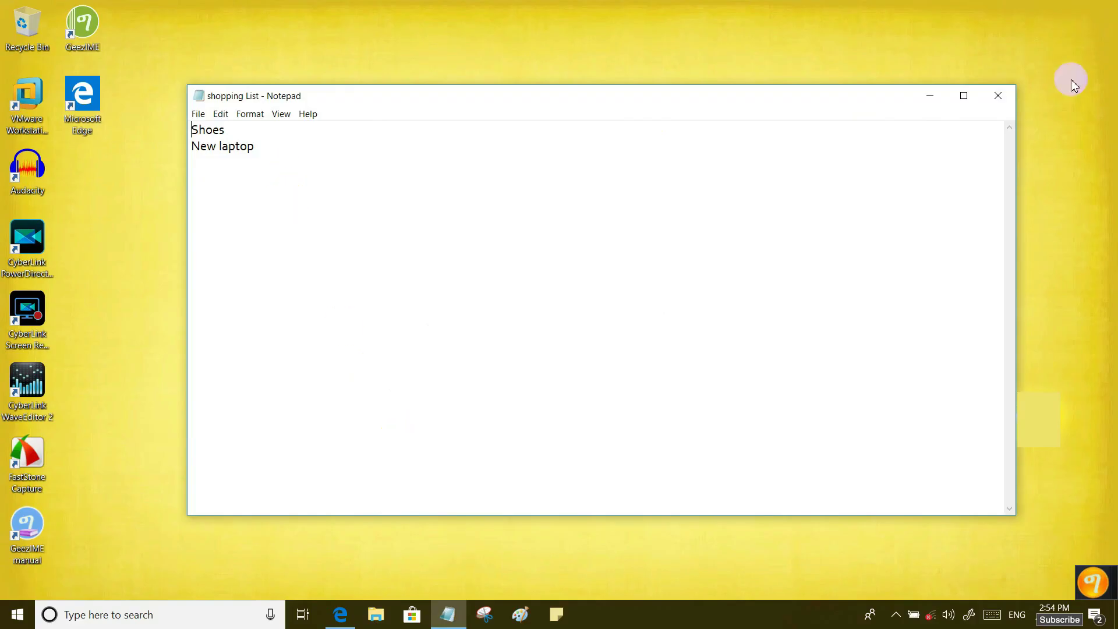
click(998, 95)
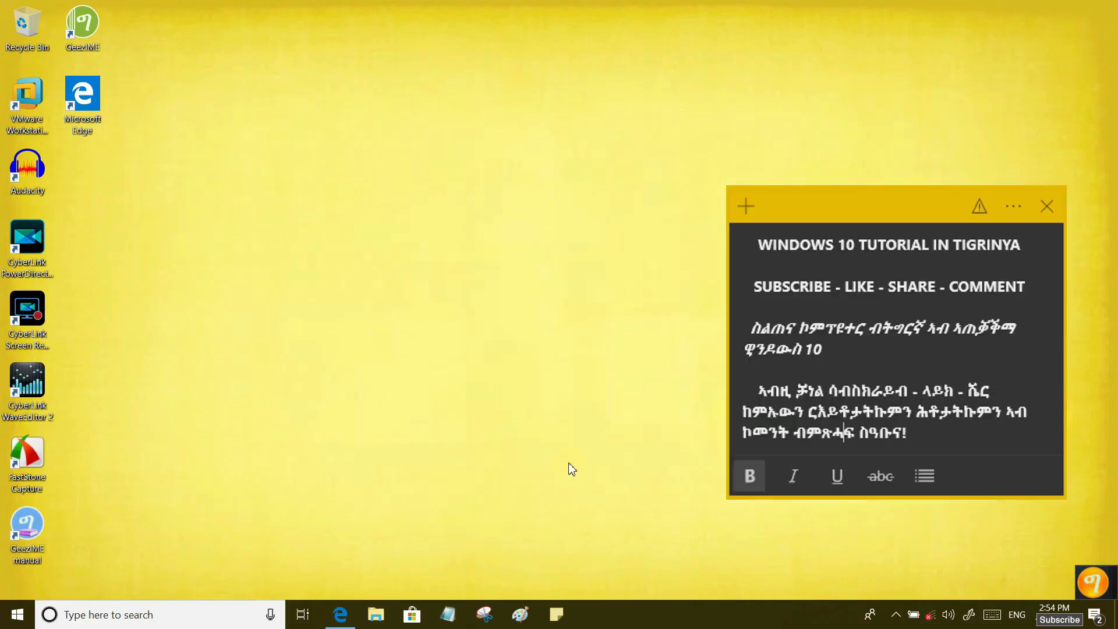
right_click(524, 621)
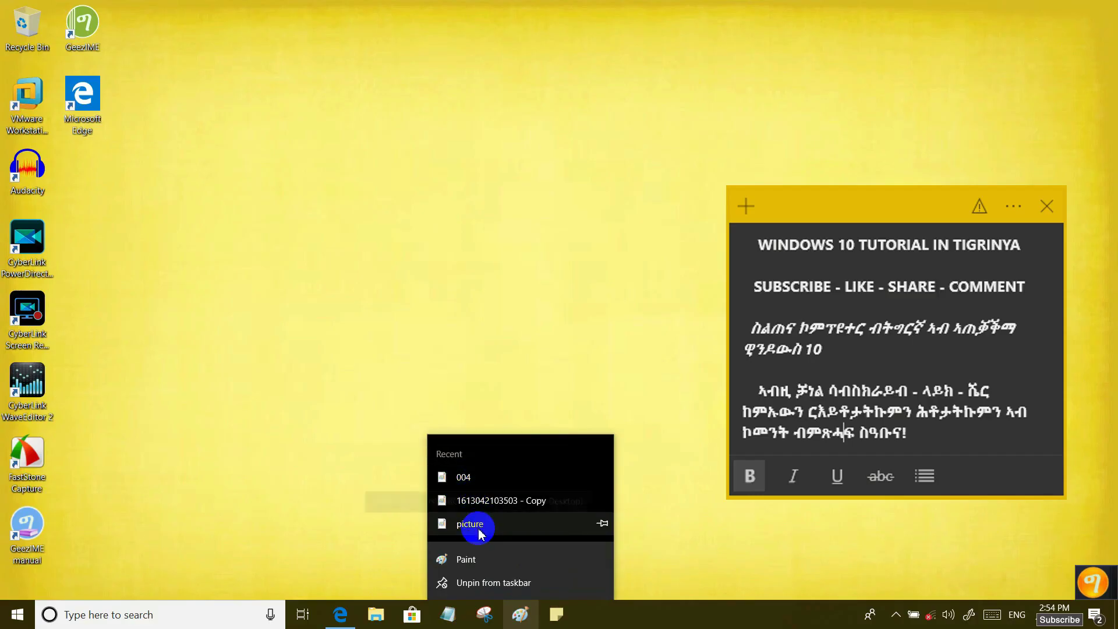
click(568, 341)
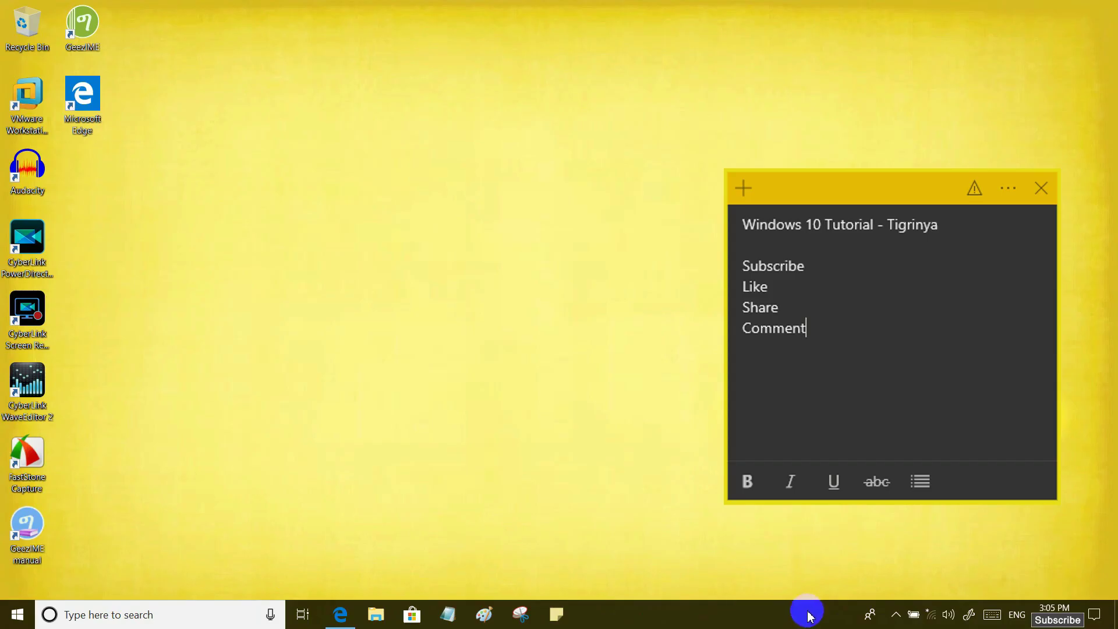
Step: Open the taskbar settings and switch the small taskbar buttons option on and back off
right_click(700, 617)
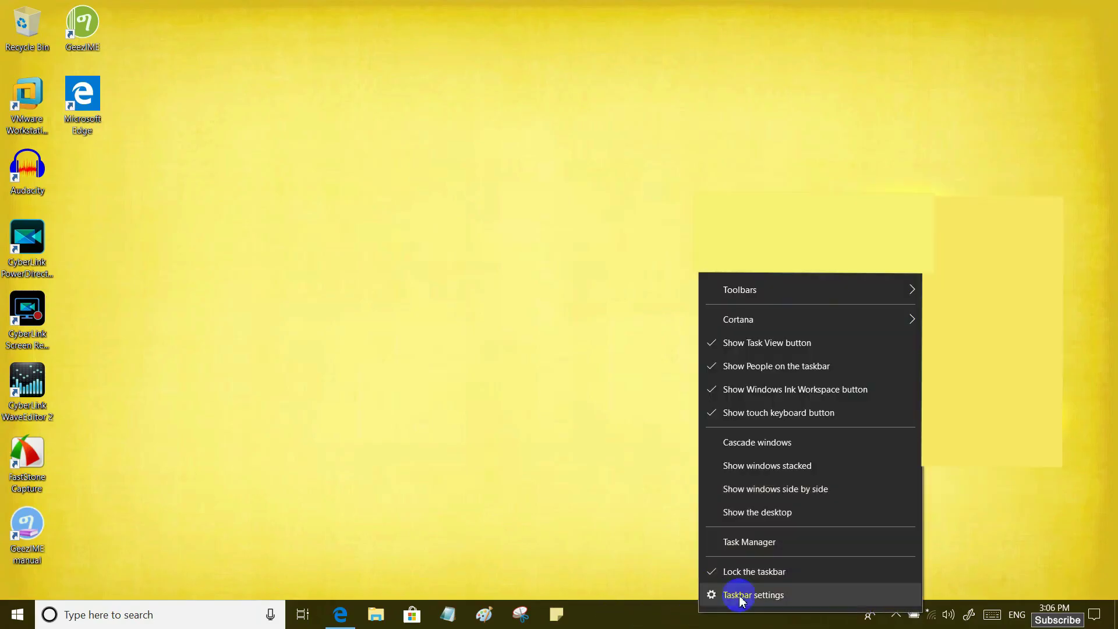
click(773, 600)
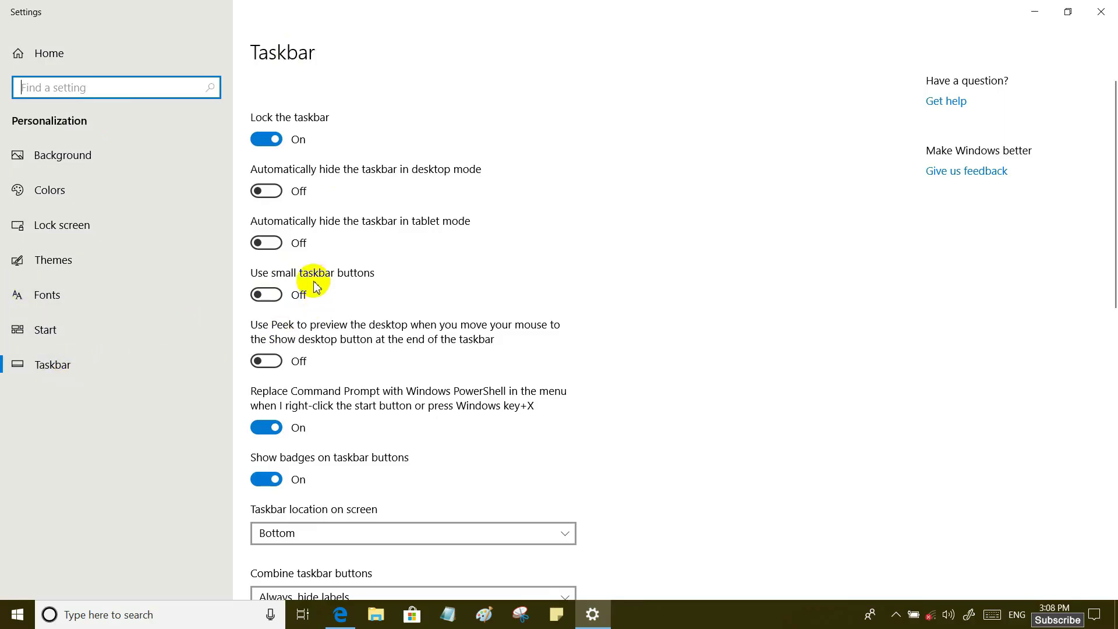
click(274, 295)
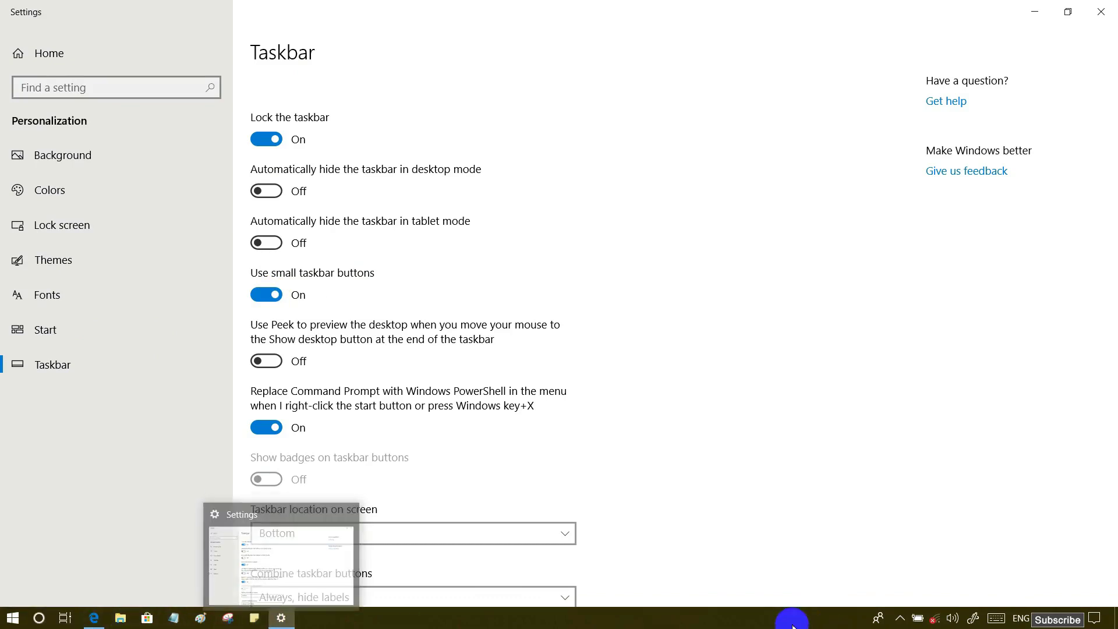
click(262, 297)
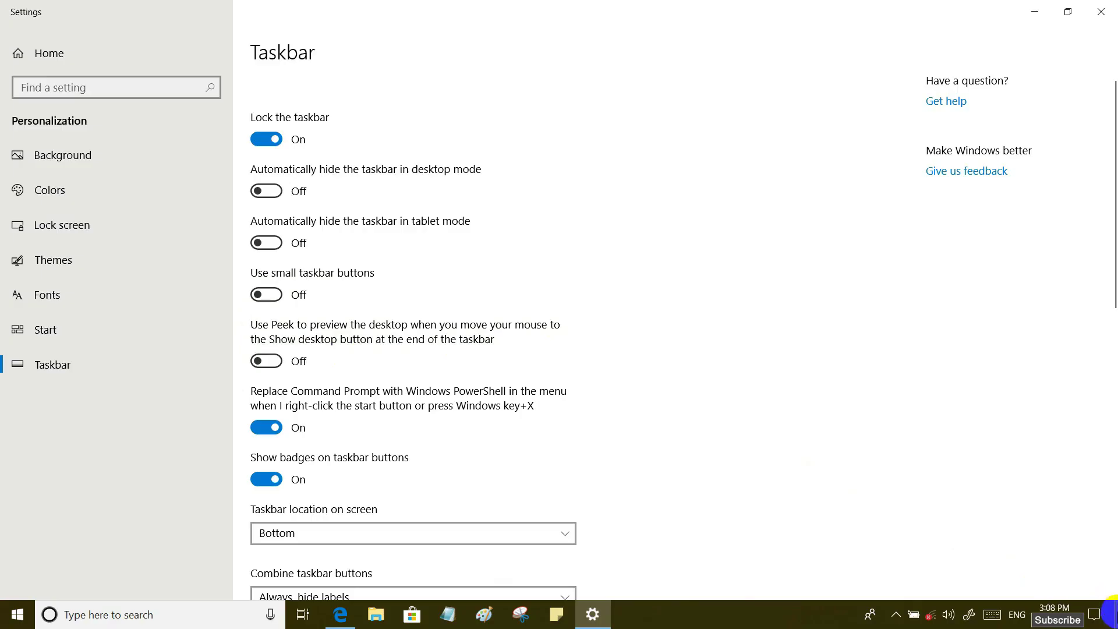
Step: Show the desktop from the end of the taskbar and restore the Settings window
click(1111, 611)
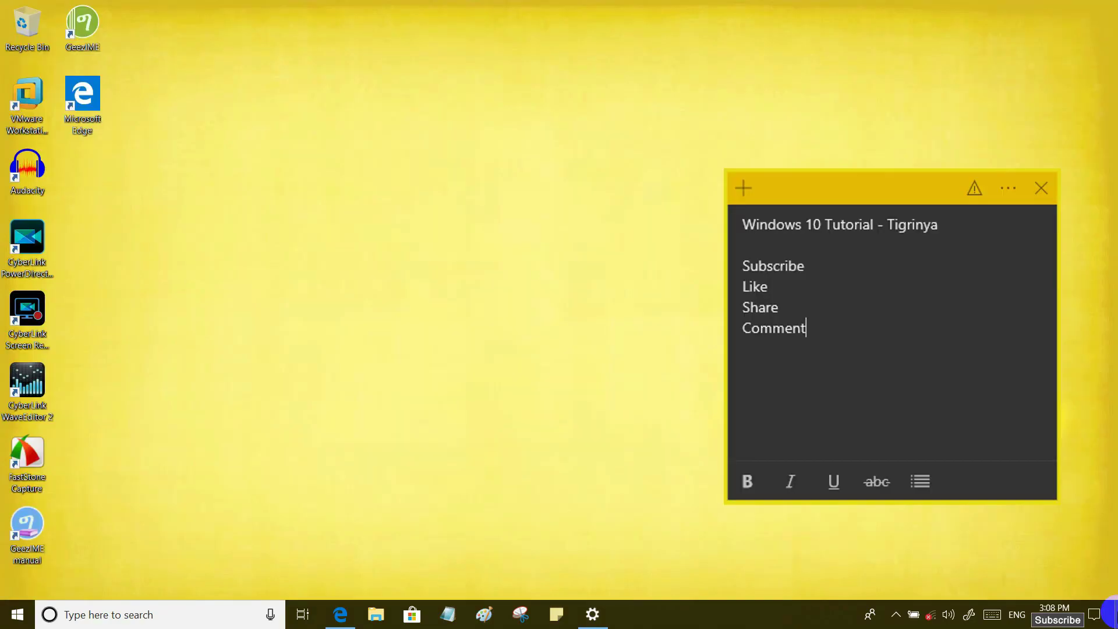
click(1111, 611)
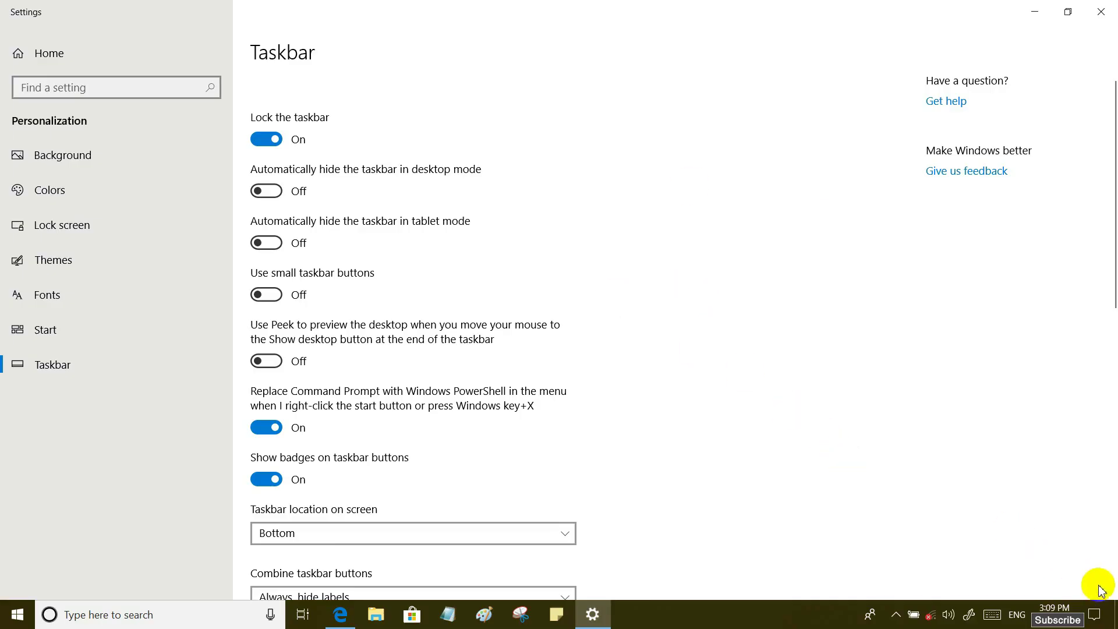
click(1111, 611)
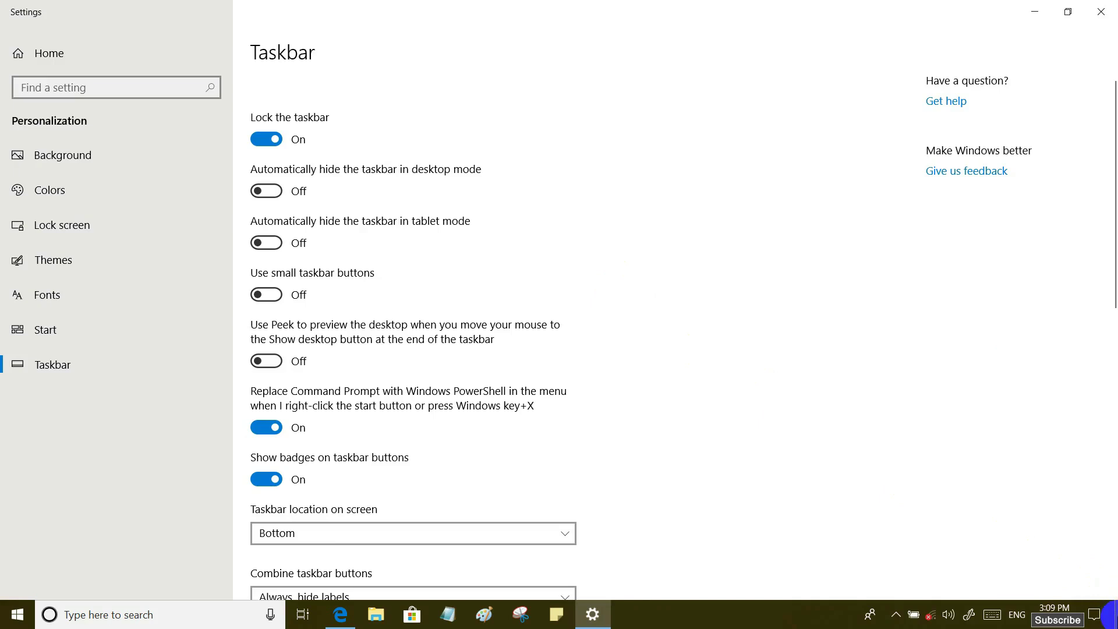
Step: Turn on Peek for previewing the desktop and try it at the end of the taskbar
click(270, 362)
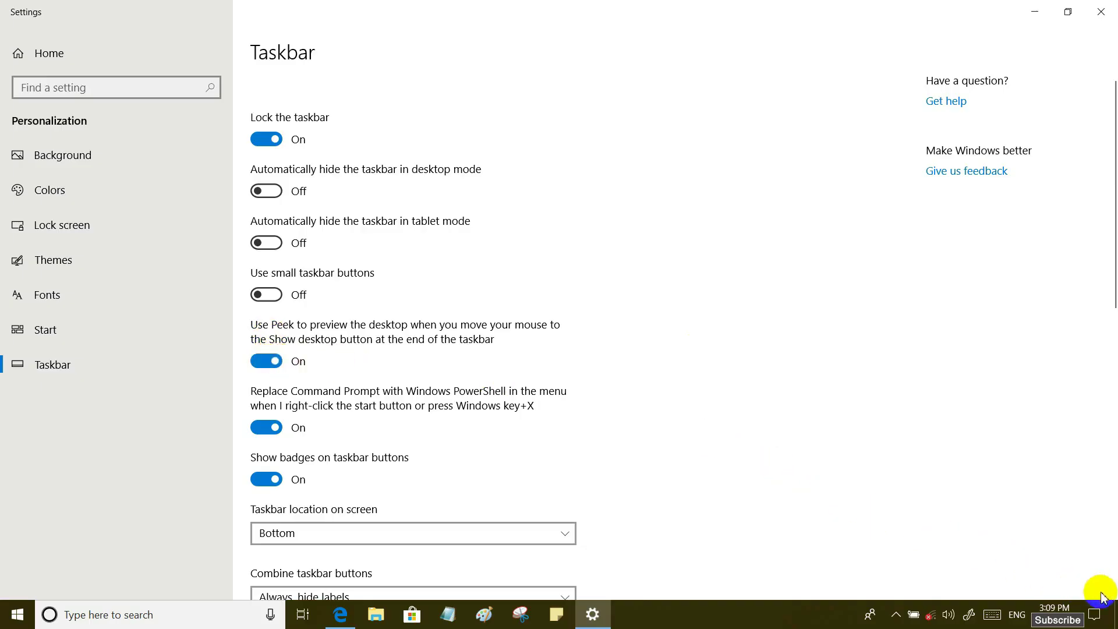
click(1112, 618)
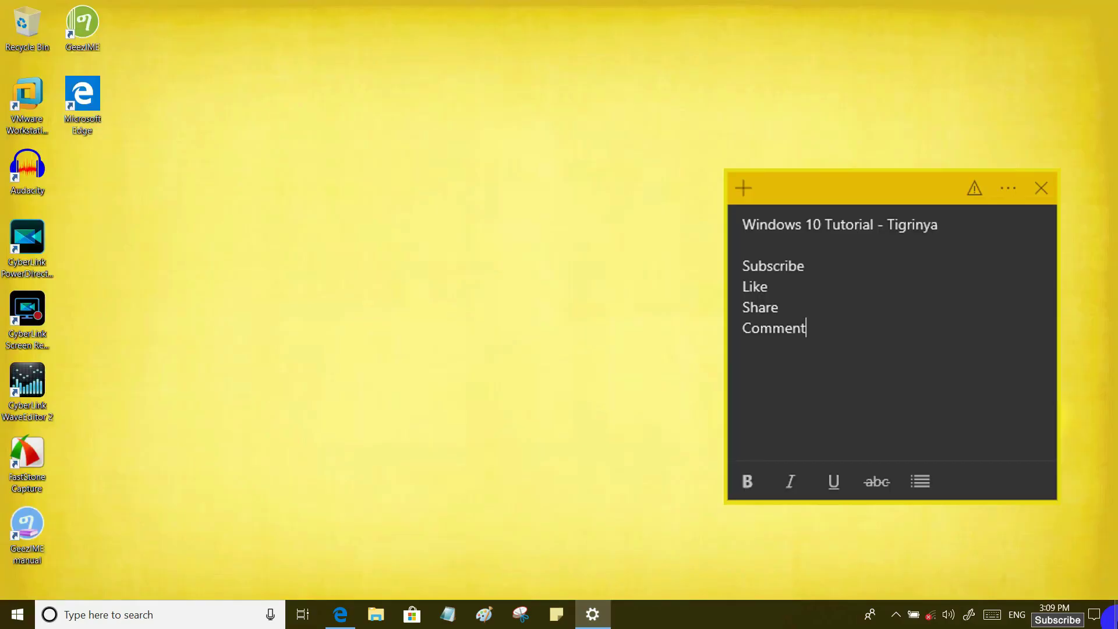
click(1112, 618)
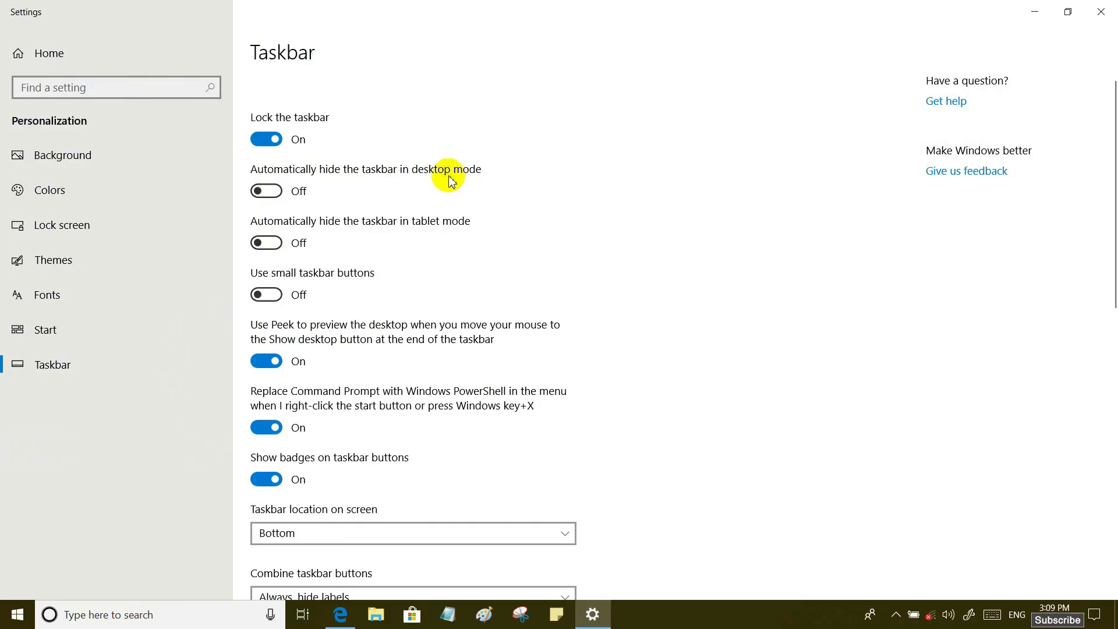
Step: Turn on automatic hiding of the taskbar in desktop mode, try revealing the taskbar, and turn hiding back off
click(275, 194)
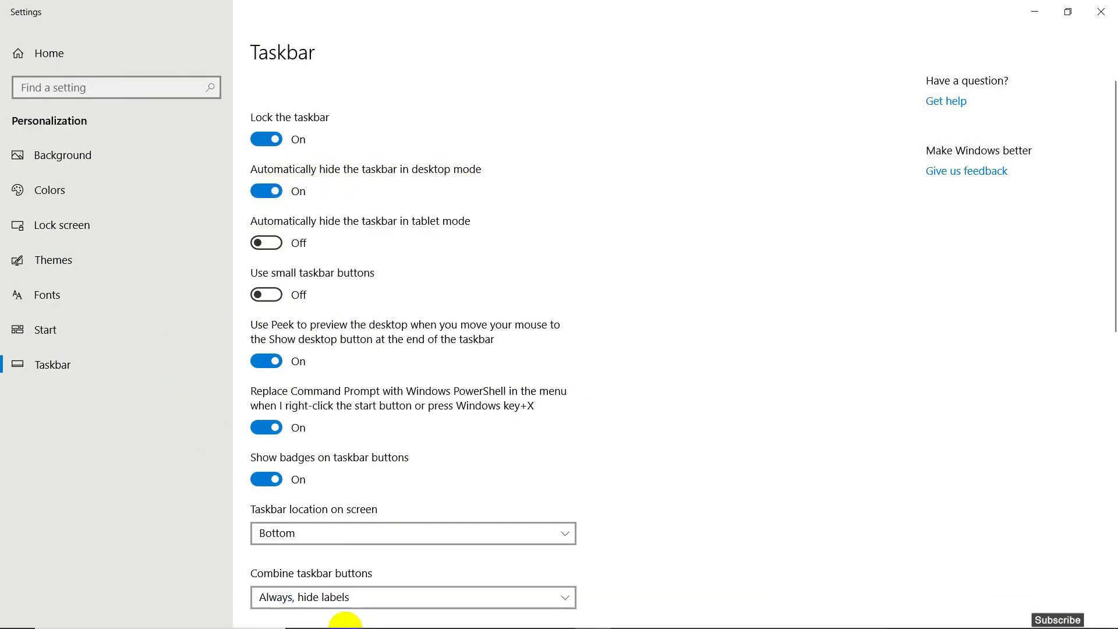
mouse_move(674, 626)
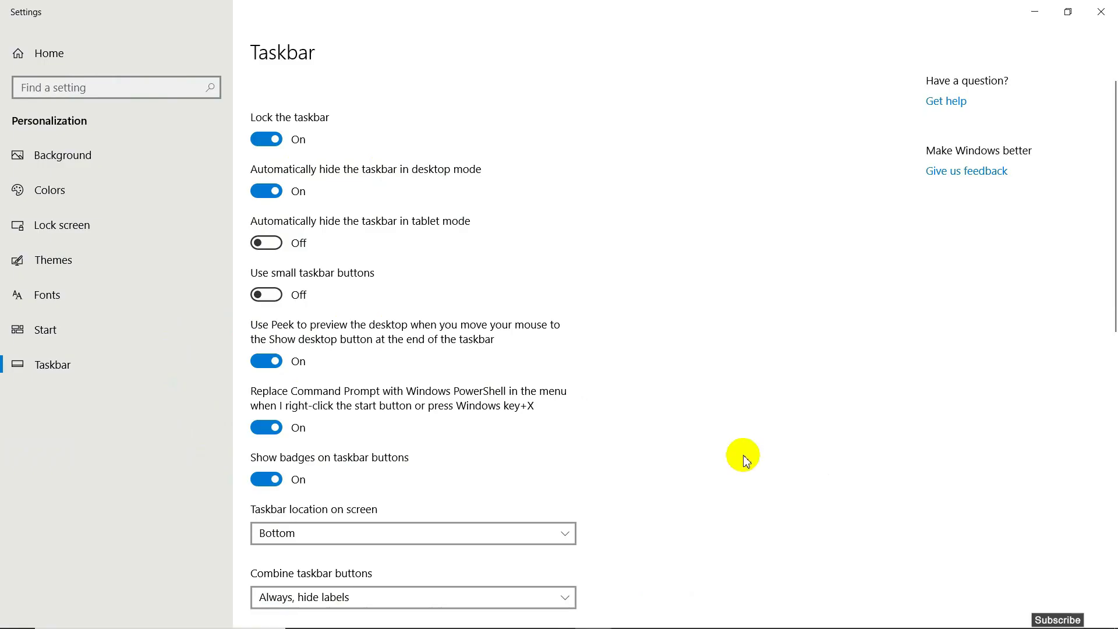
click(262, 192)
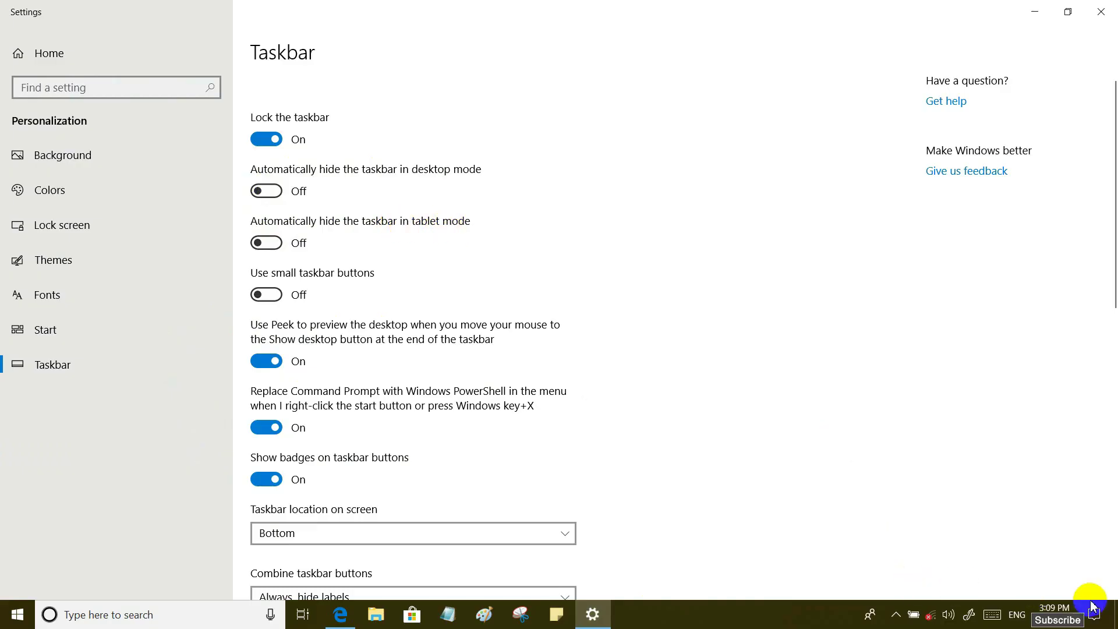
Step: Switch Windows to tablet mode to see its taskbar, and switch back to desktop mode
click(1096, 618)
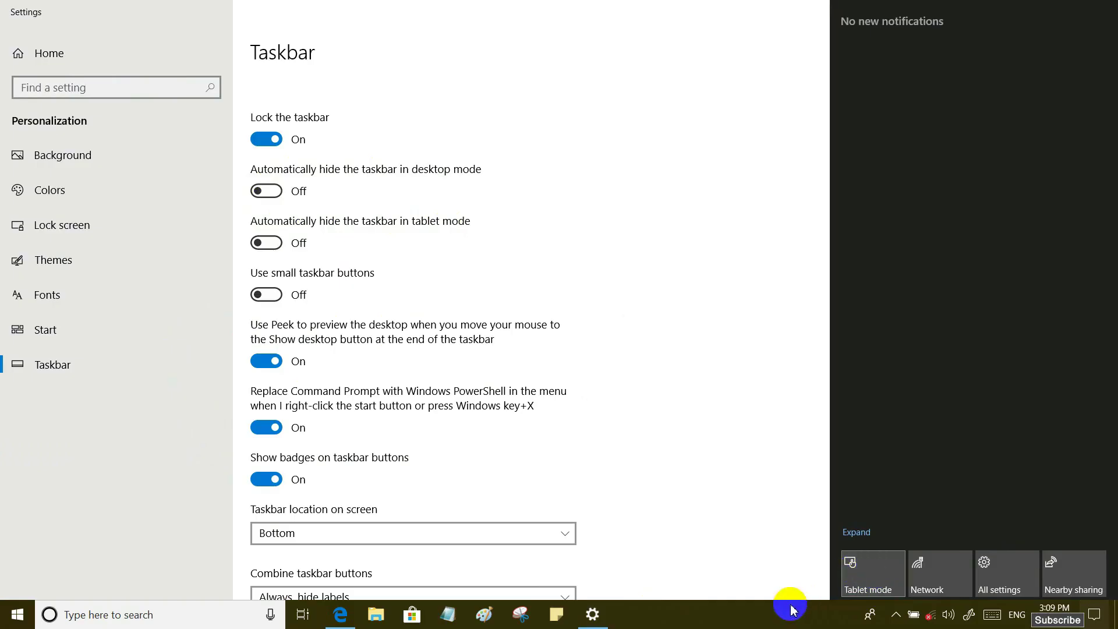
click(886, 571)
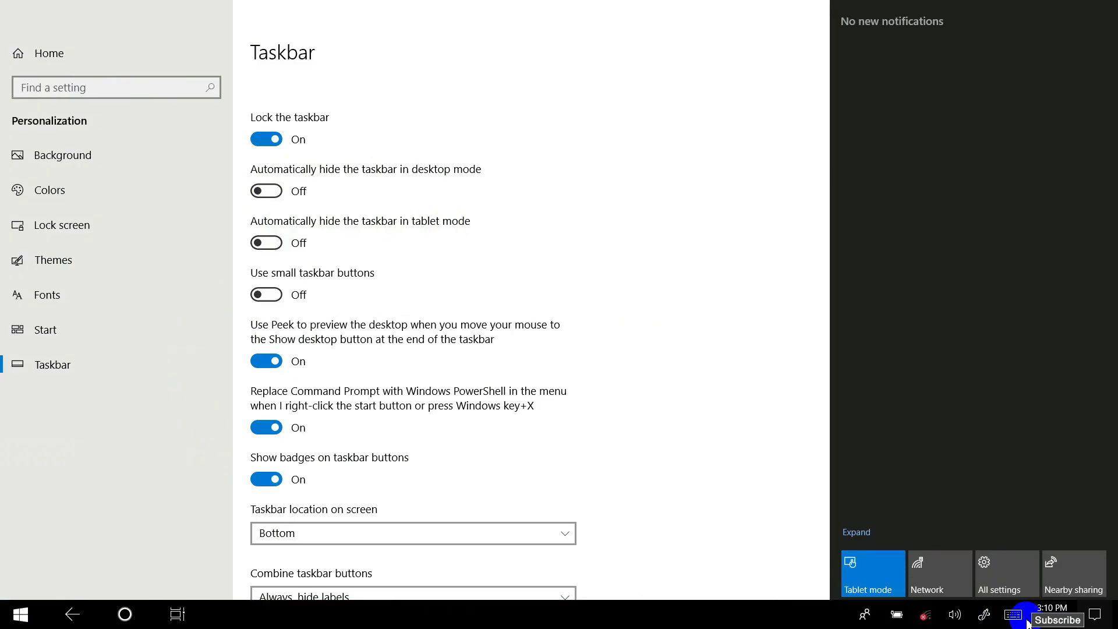
click(867, 569)
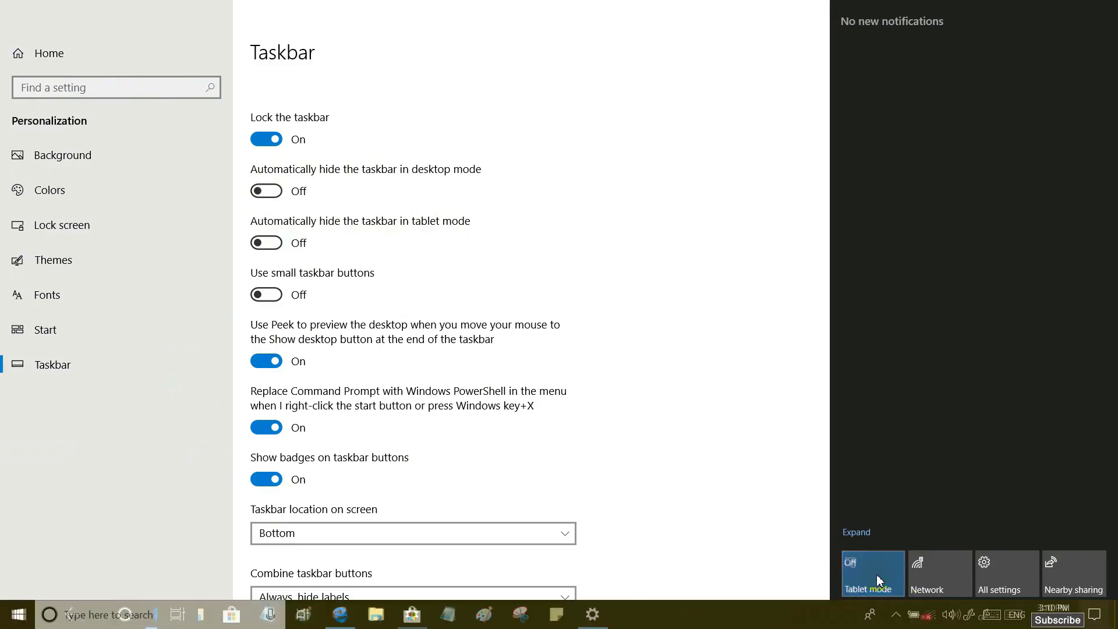
Step: Turn on automatic hiding of the taskbar in tablet mode
click(275, 243)
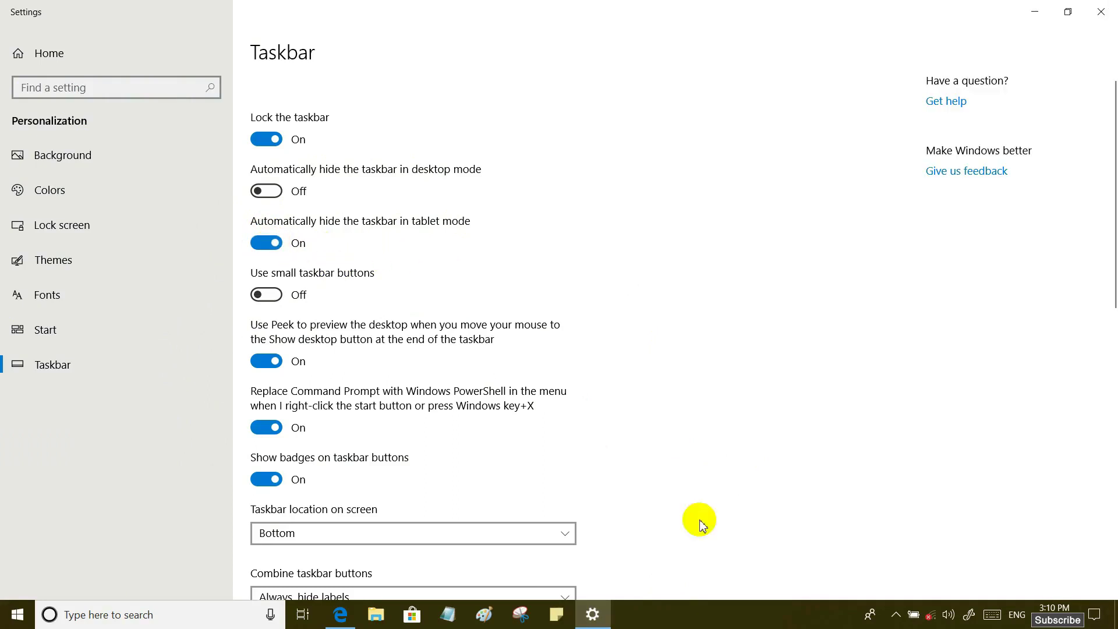
Step: Try the auto-hiding taskbar in tablet mode, and turn that automatic hiding off again after returning to desktop mode
click(1094, 615)
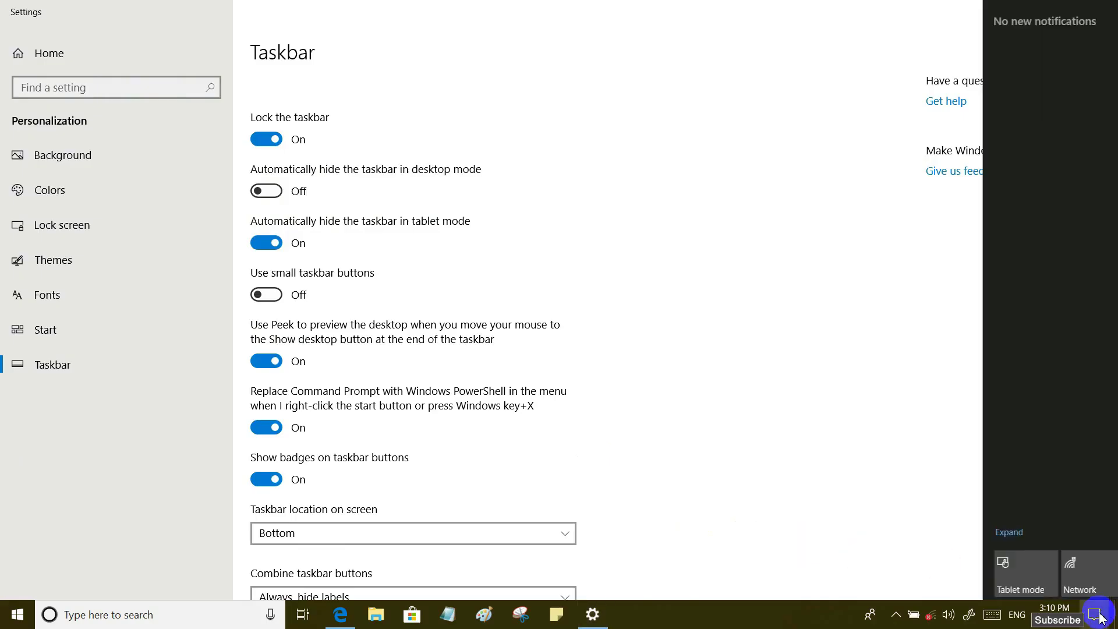
click(864, 568)
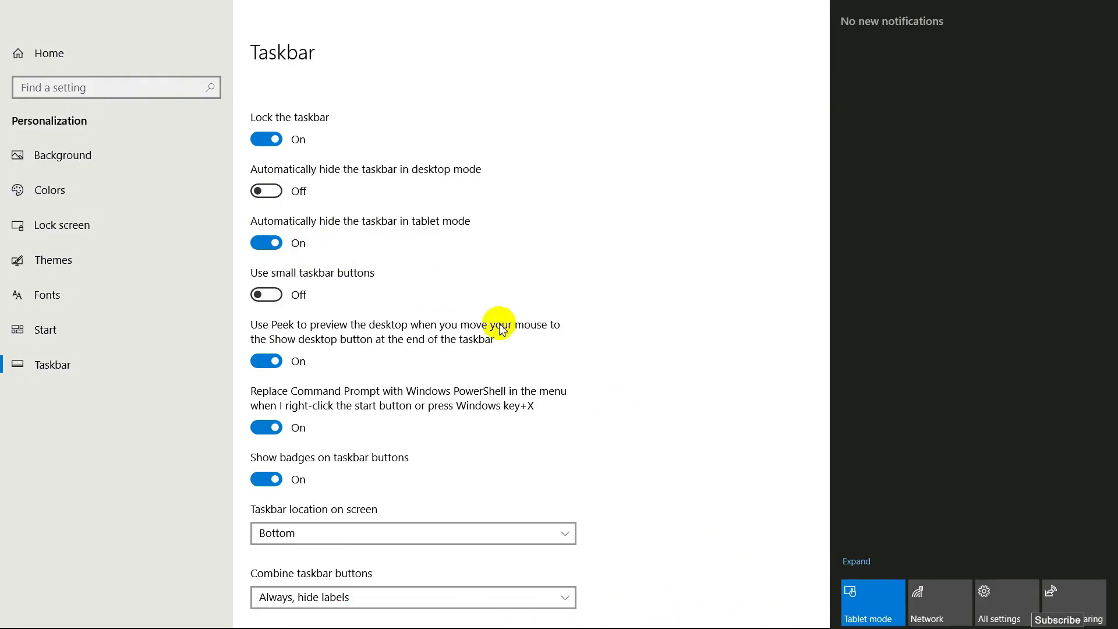
click(861, 588)
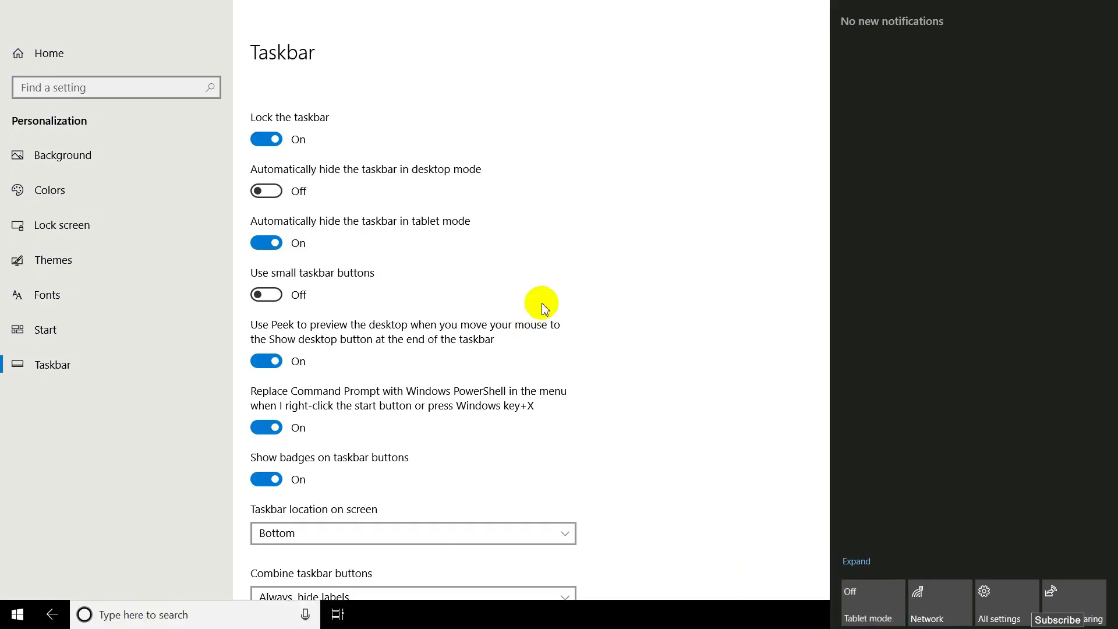
click(264, 243)
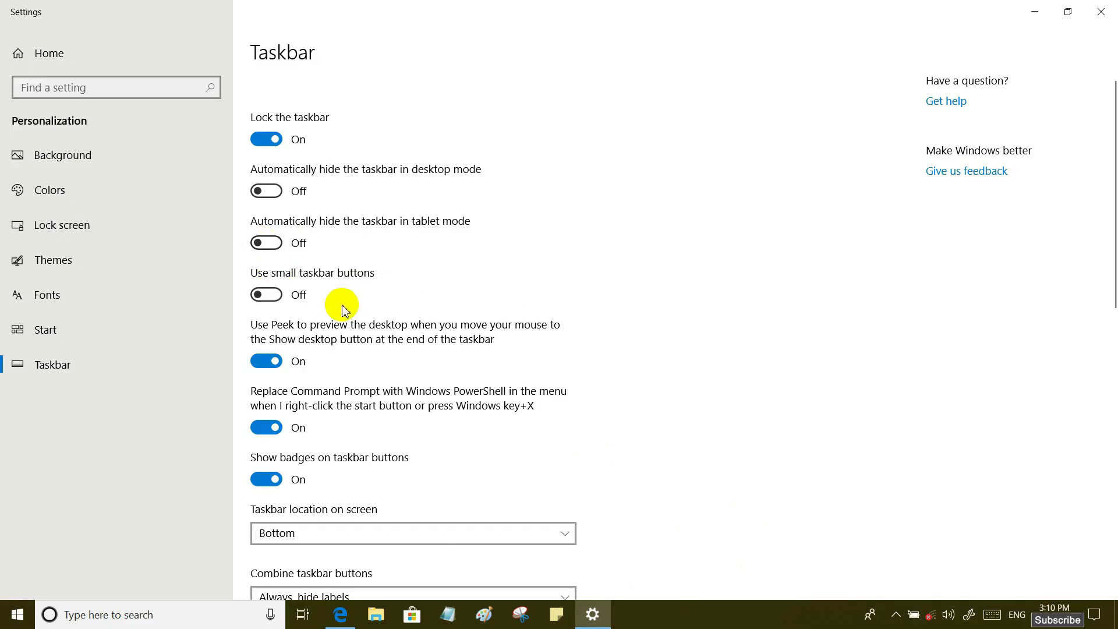
Step: Move the taskbar to the right, top and left edges of the screen in turn, and return it to the bottom
scroll(342, 308, down, 5)
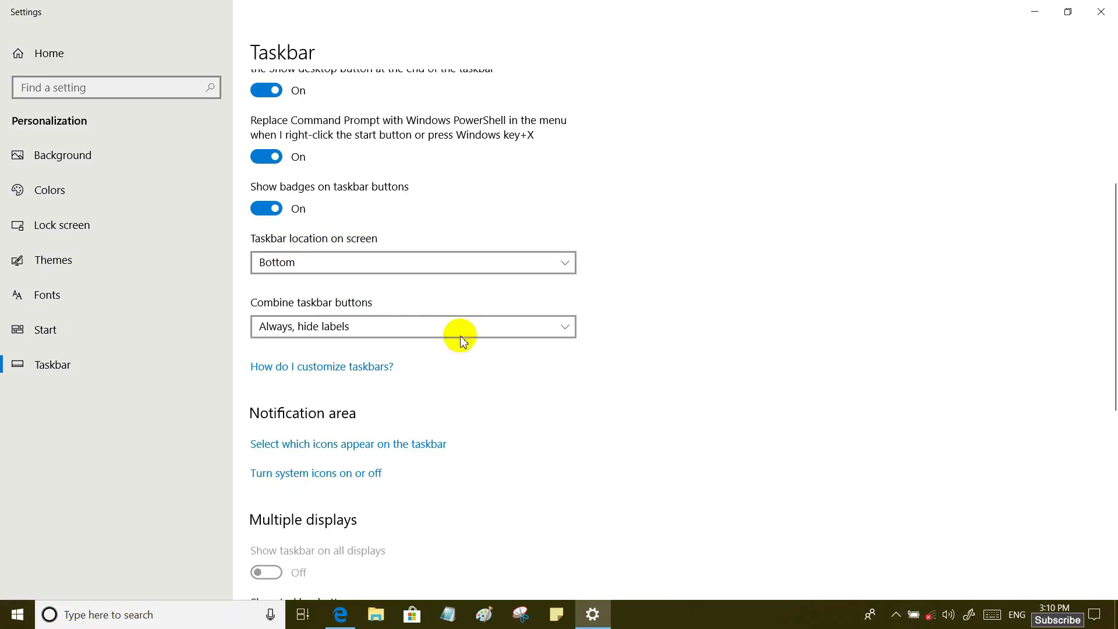
click(374, 261)
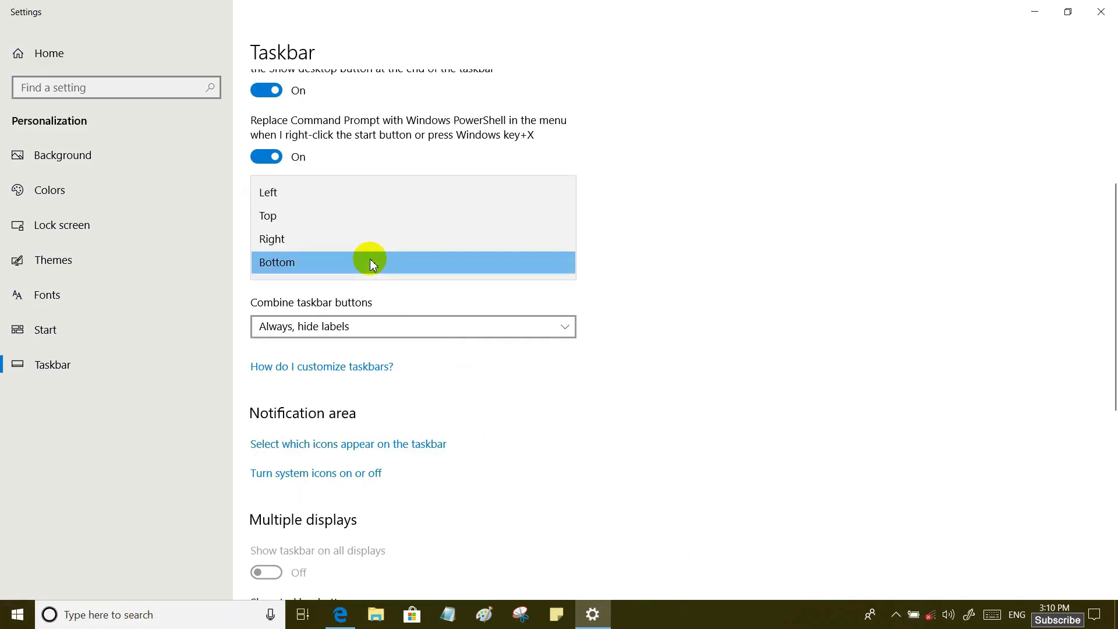
click(282, 244)
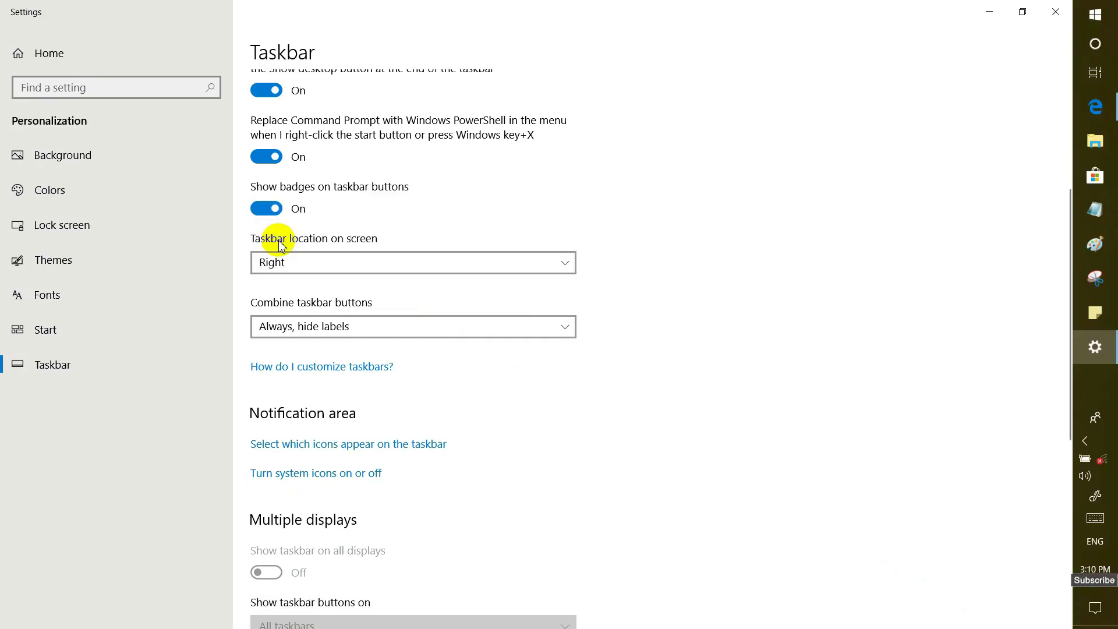
click(280, 261)
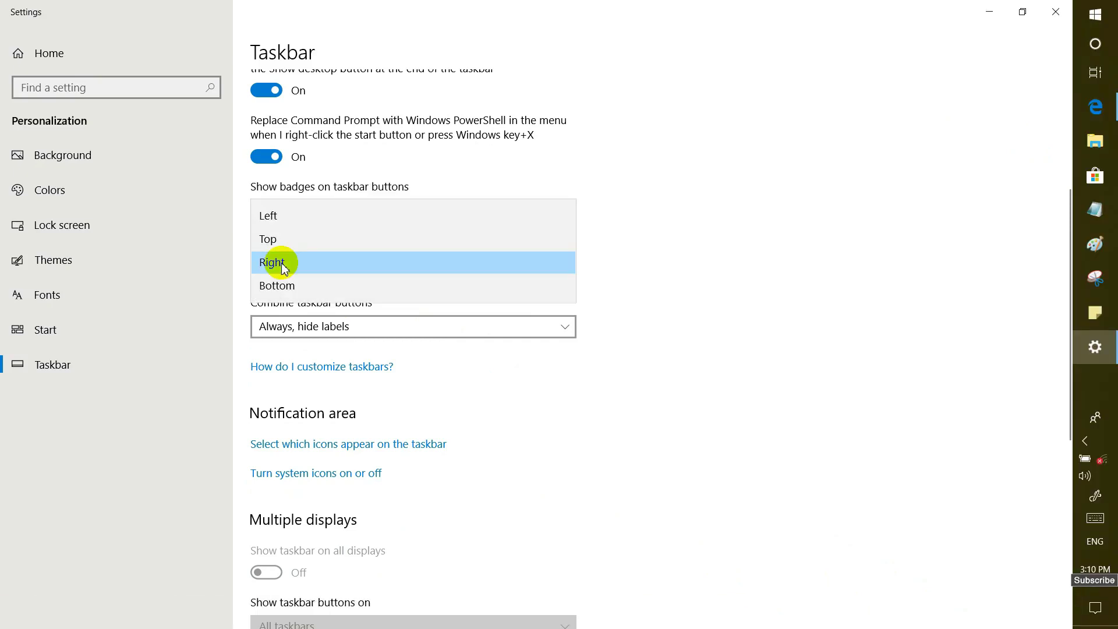
click(279, 241)
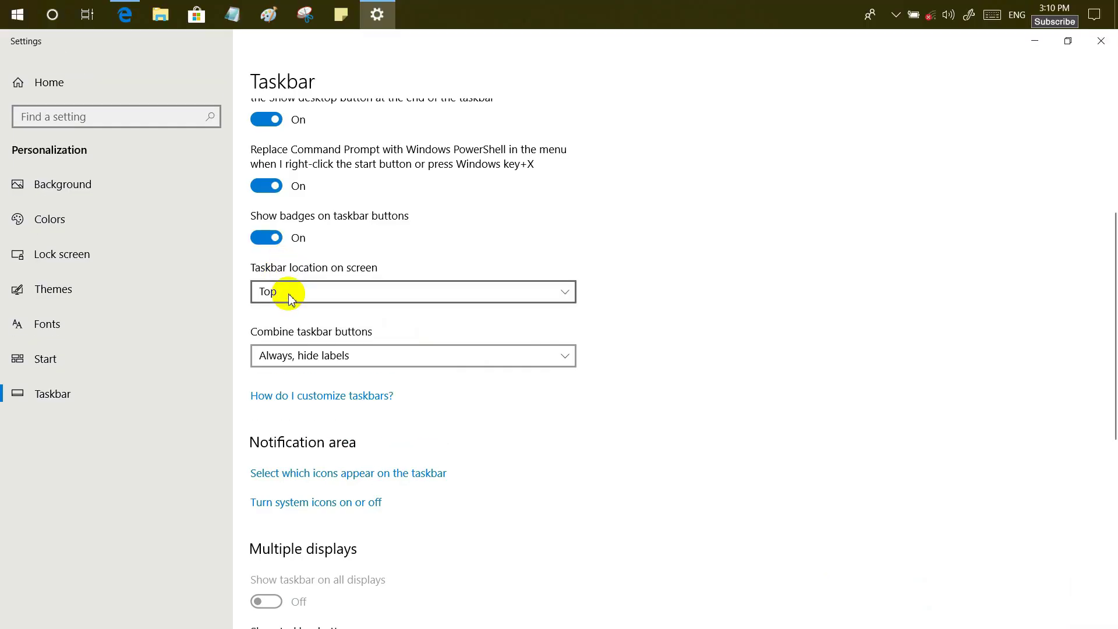
click(289, 298)
click(287, 272)
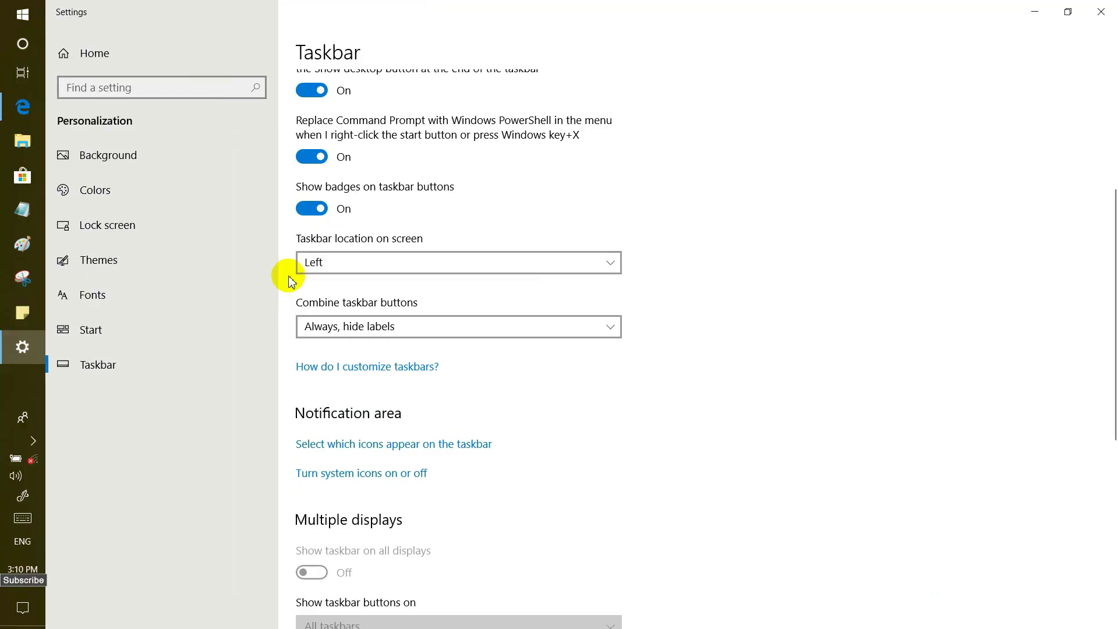
click(343, 266)
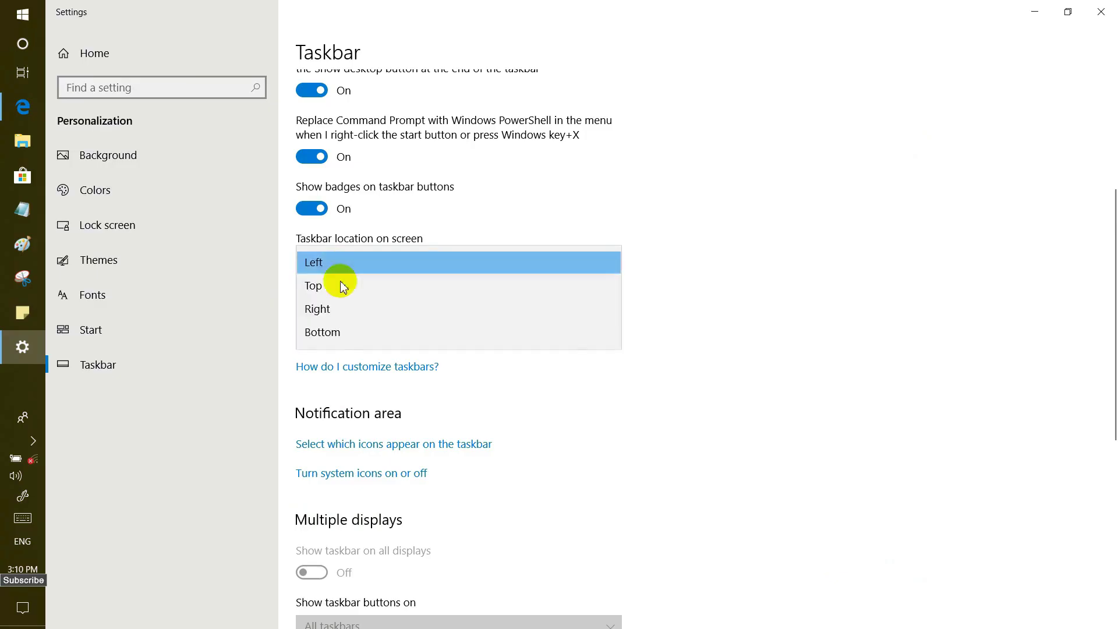
click(335, 332)
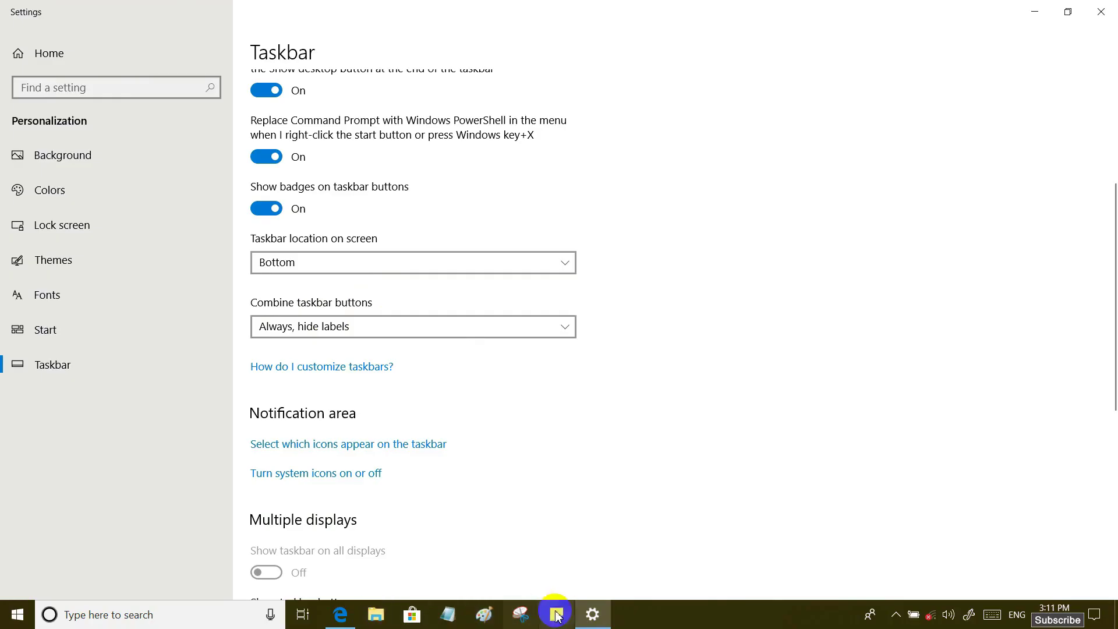
Step: Try combining taskbar buttons only when the taskbar is full, and set the option back to Always, hide labels
click(316, 331)
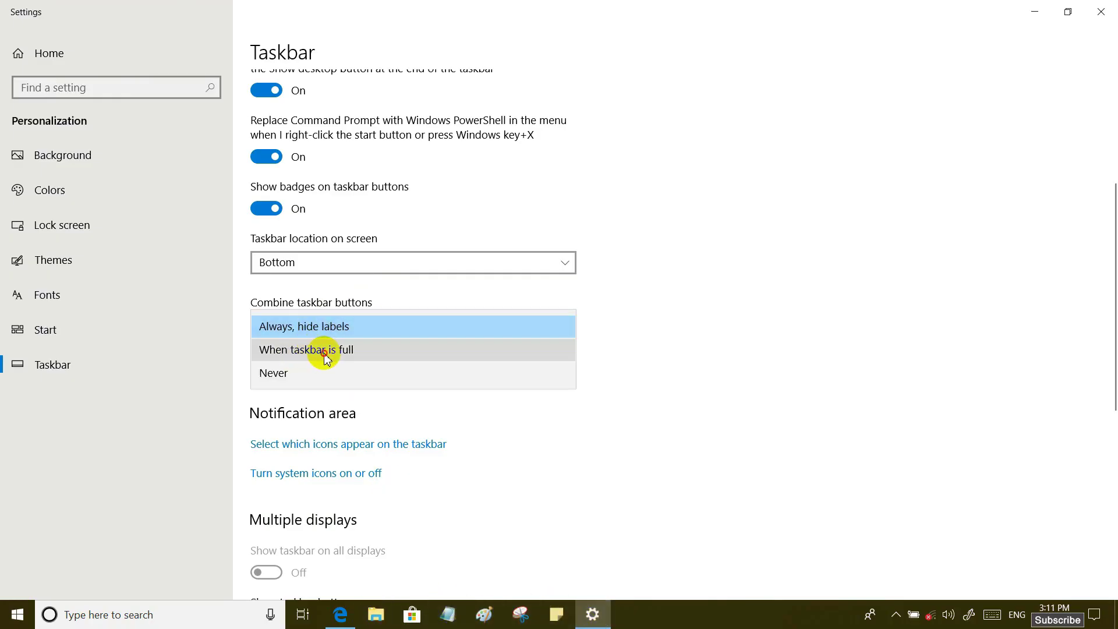
click(324, 356)
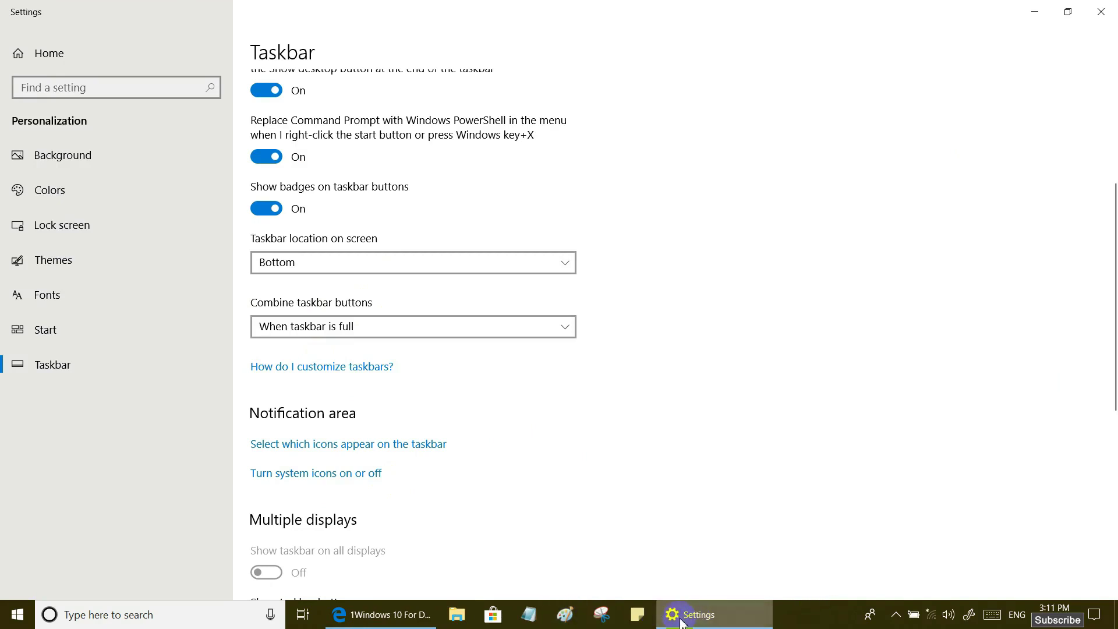
mouse_move(693, 623)
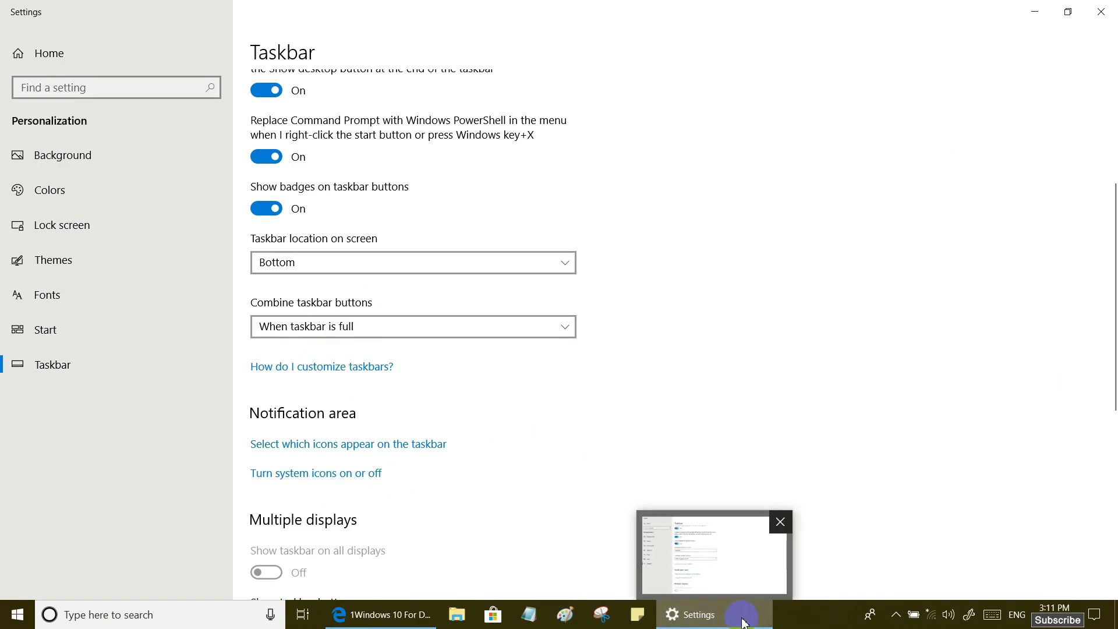
click(294, 326)
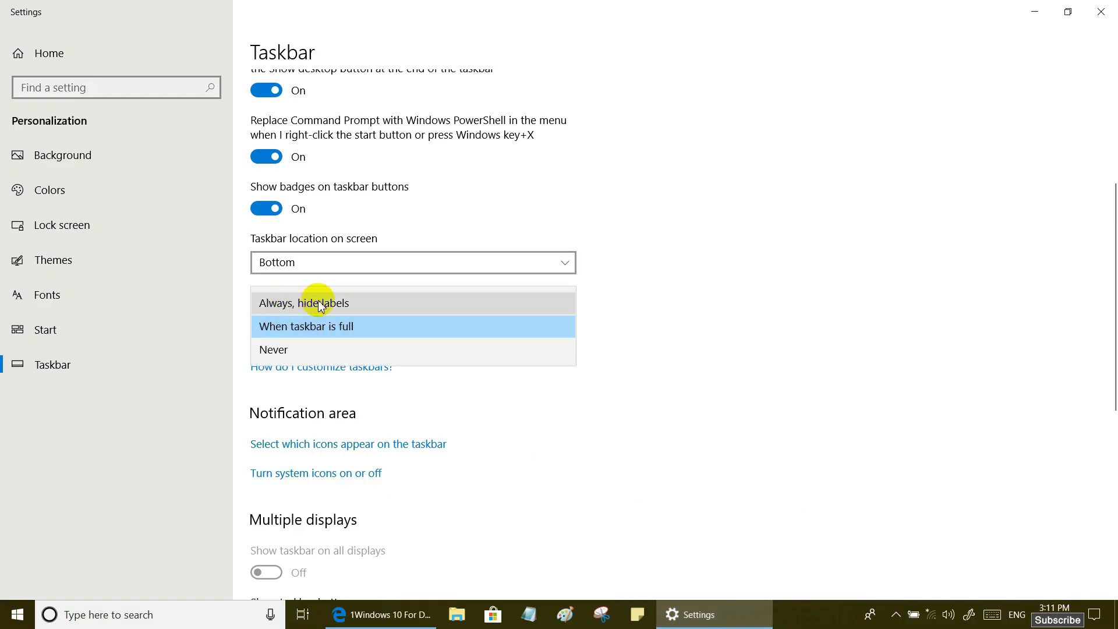
click(320, 304)
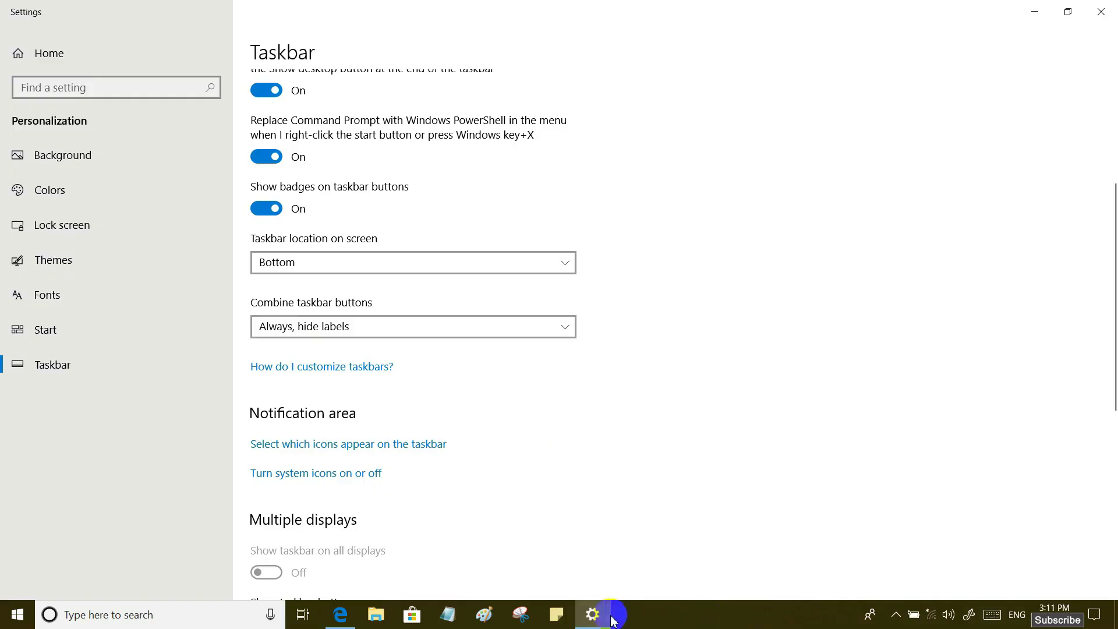
mouse_move(599, 616)
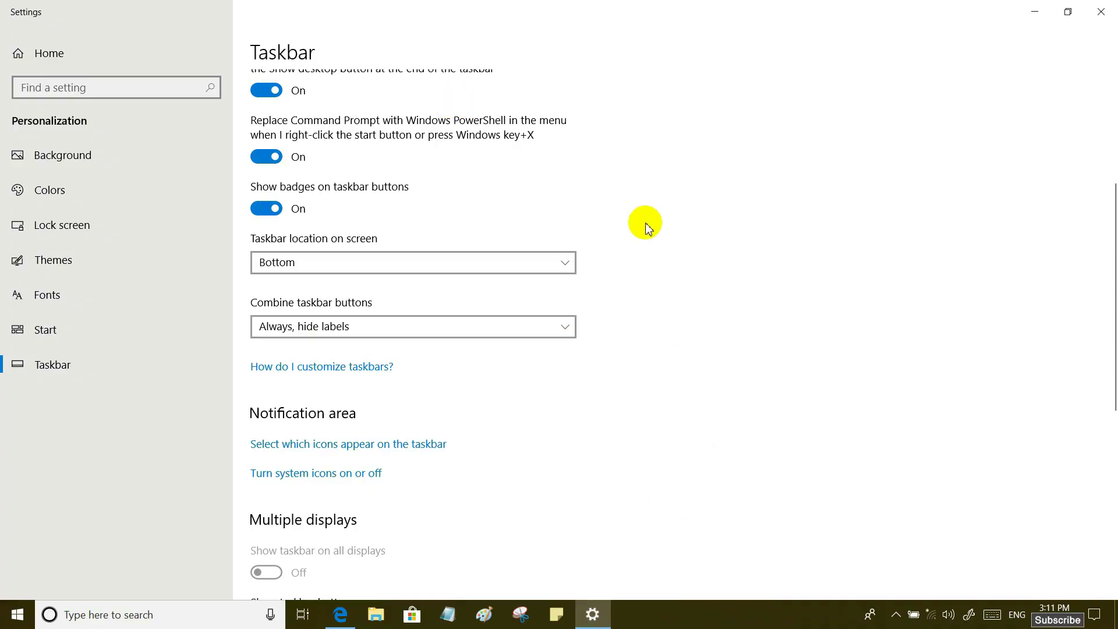
scroll(648, 227, down, 5)
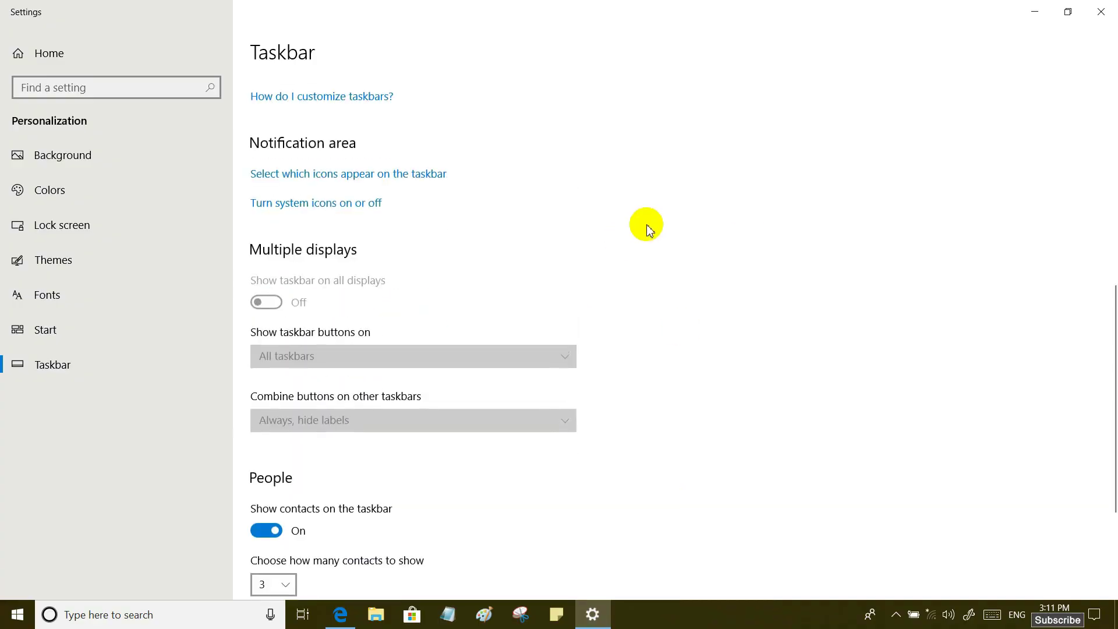
scroll(647, 229, down, 3)
scroll(649, 232, up, 10)
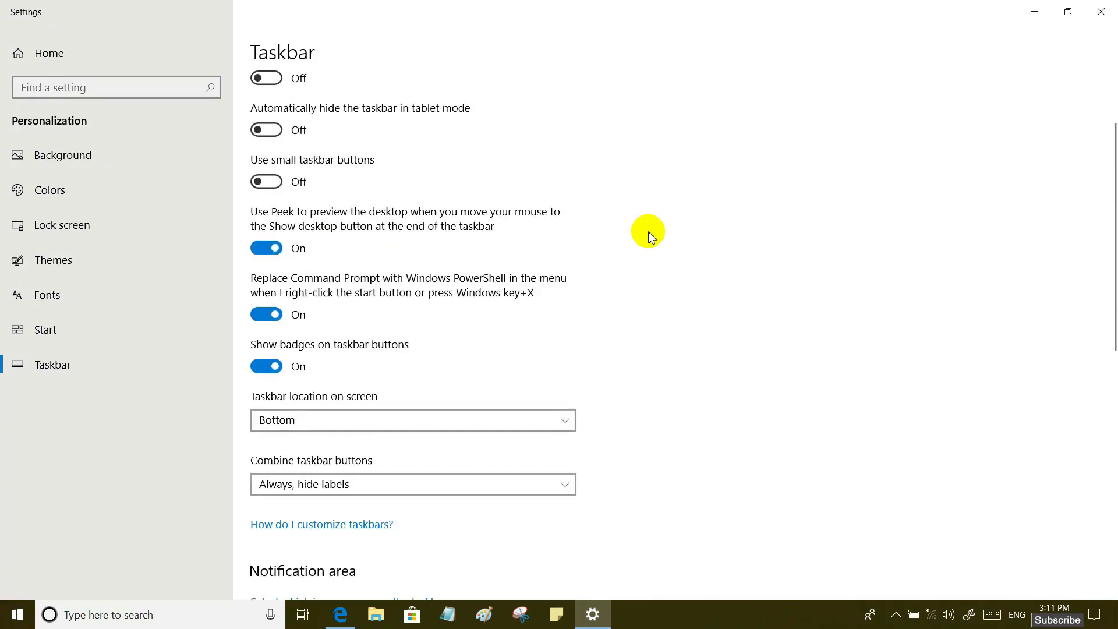
scroll(650, 236, up, 2)
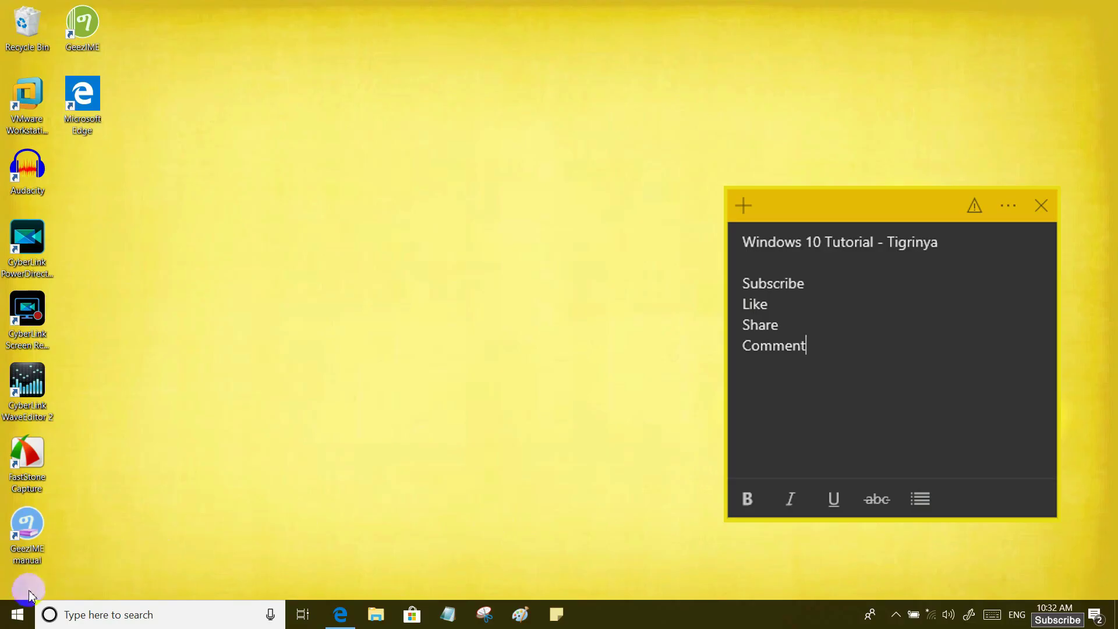
Step: Lock the computer through the signed-in account's options in Start, and return to the desktop
click(16, 618)
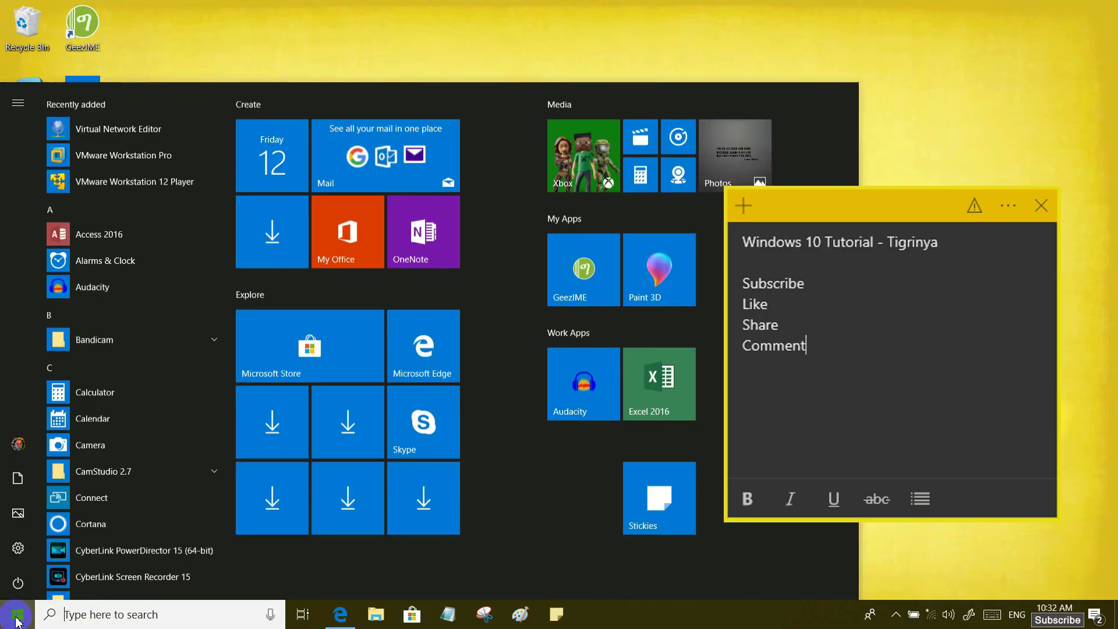
click(21, 444)
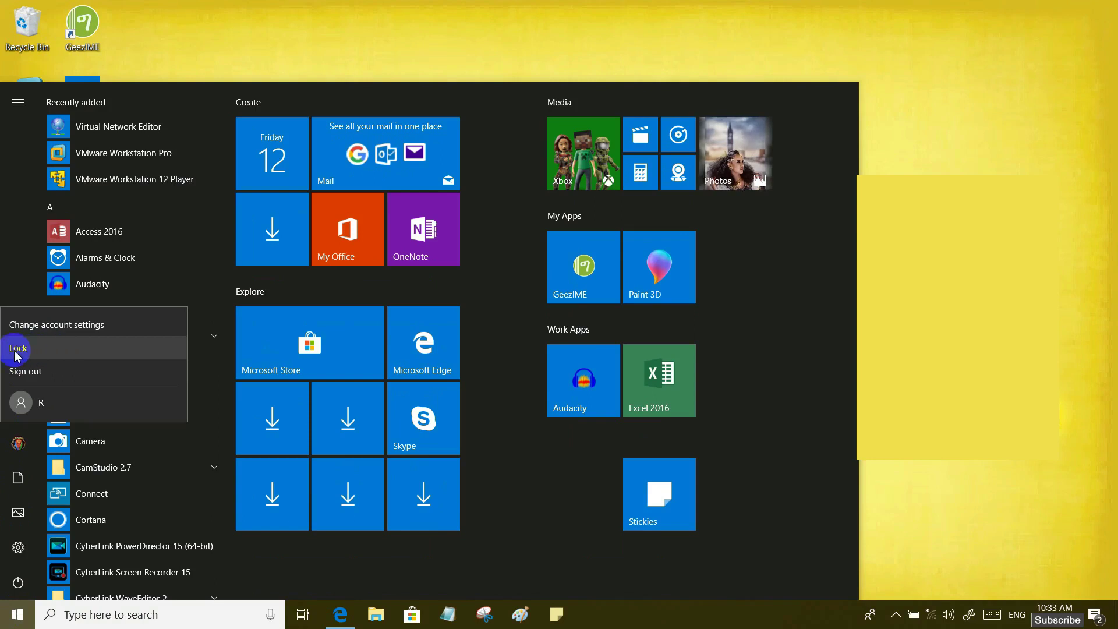
click(58, 350)
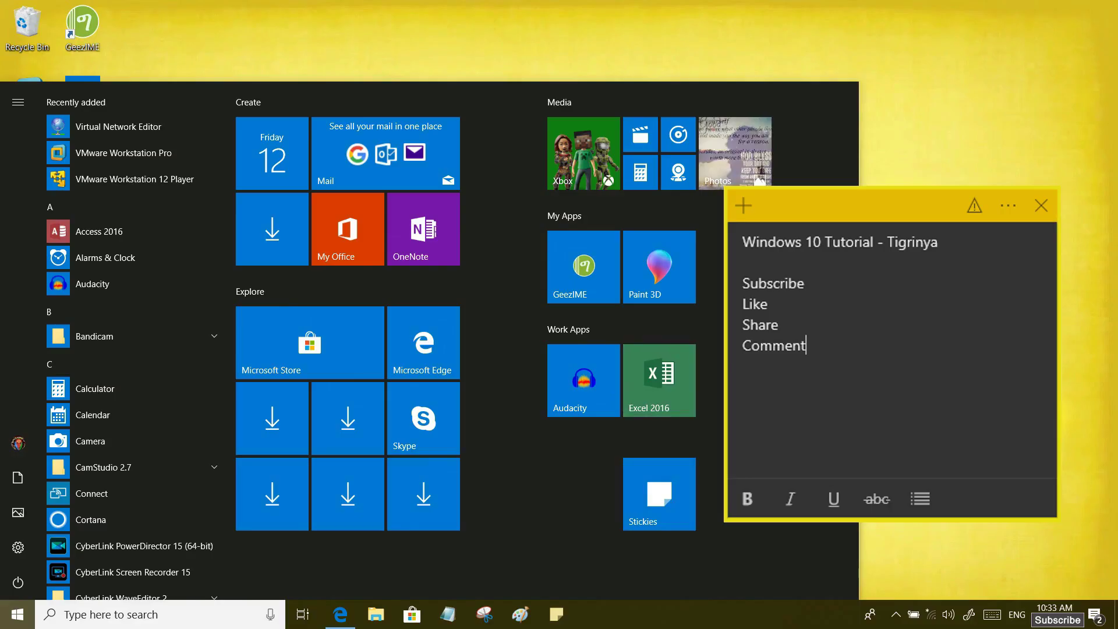
click(929, 188)
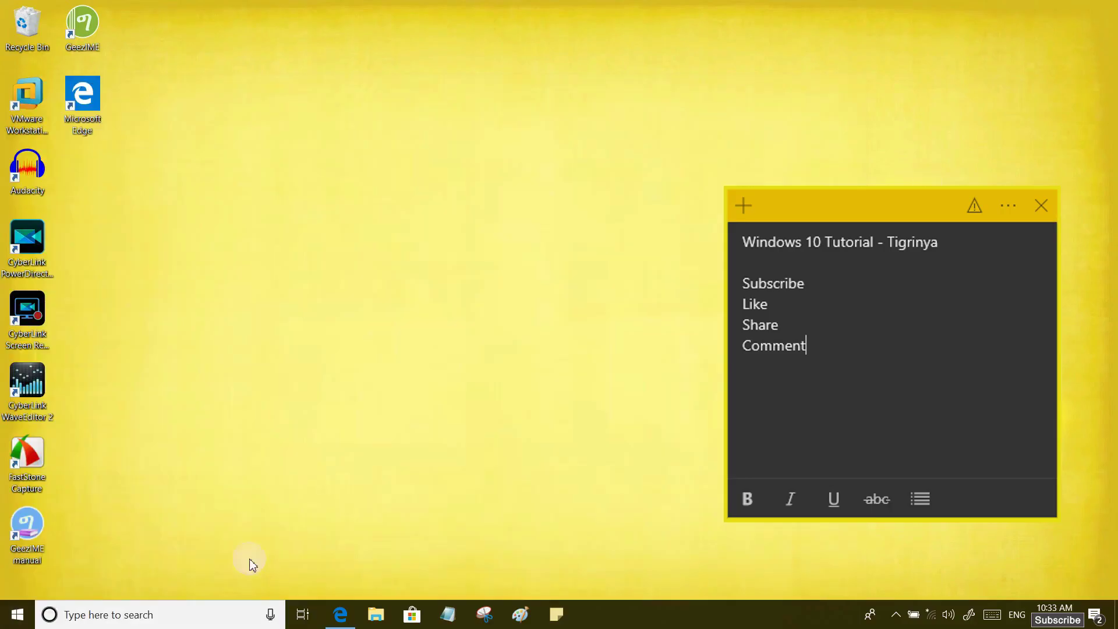